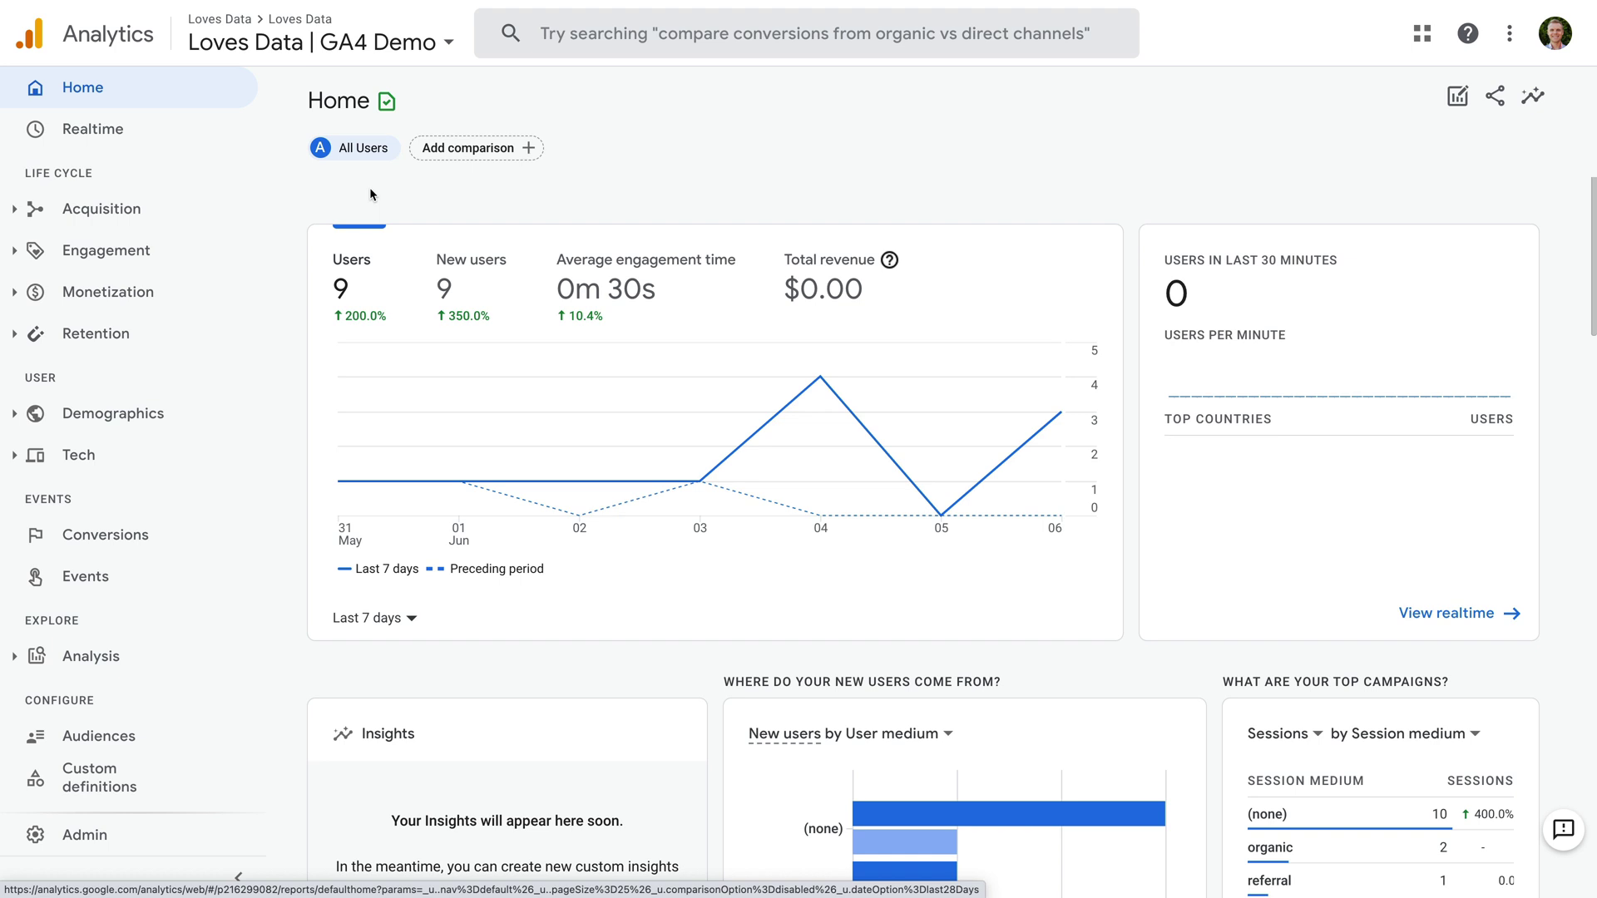
# Step: Open the Audiences list, showing All Users and Purchasers at 1,778 users
pyautogui.scroll(-1, 194, 391)
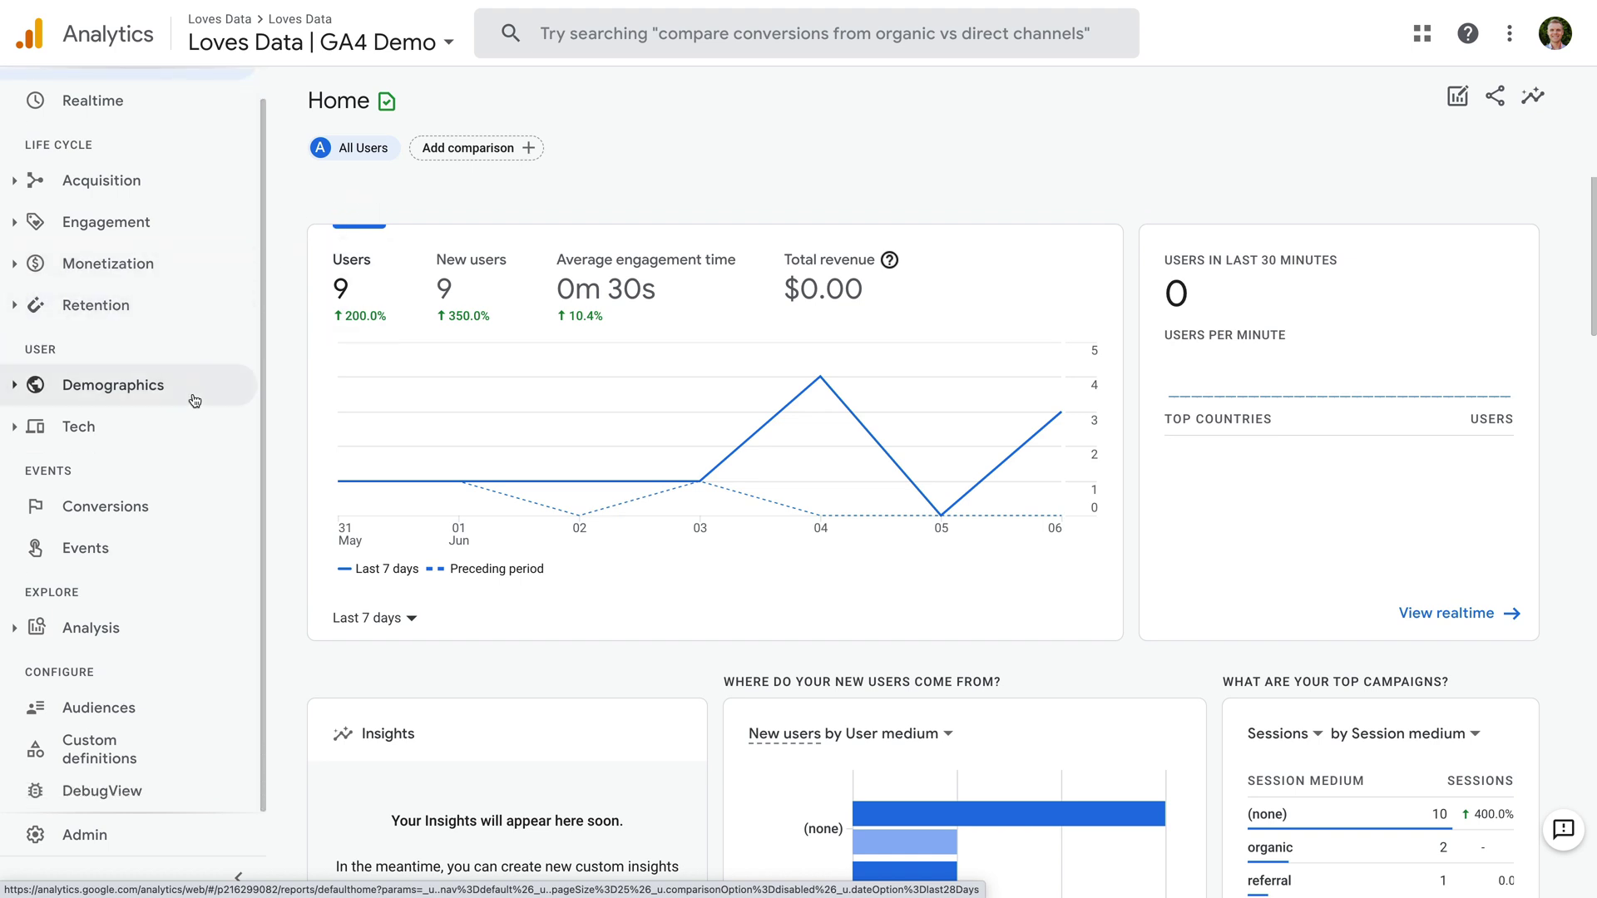
pyautogui.click(158, 706)
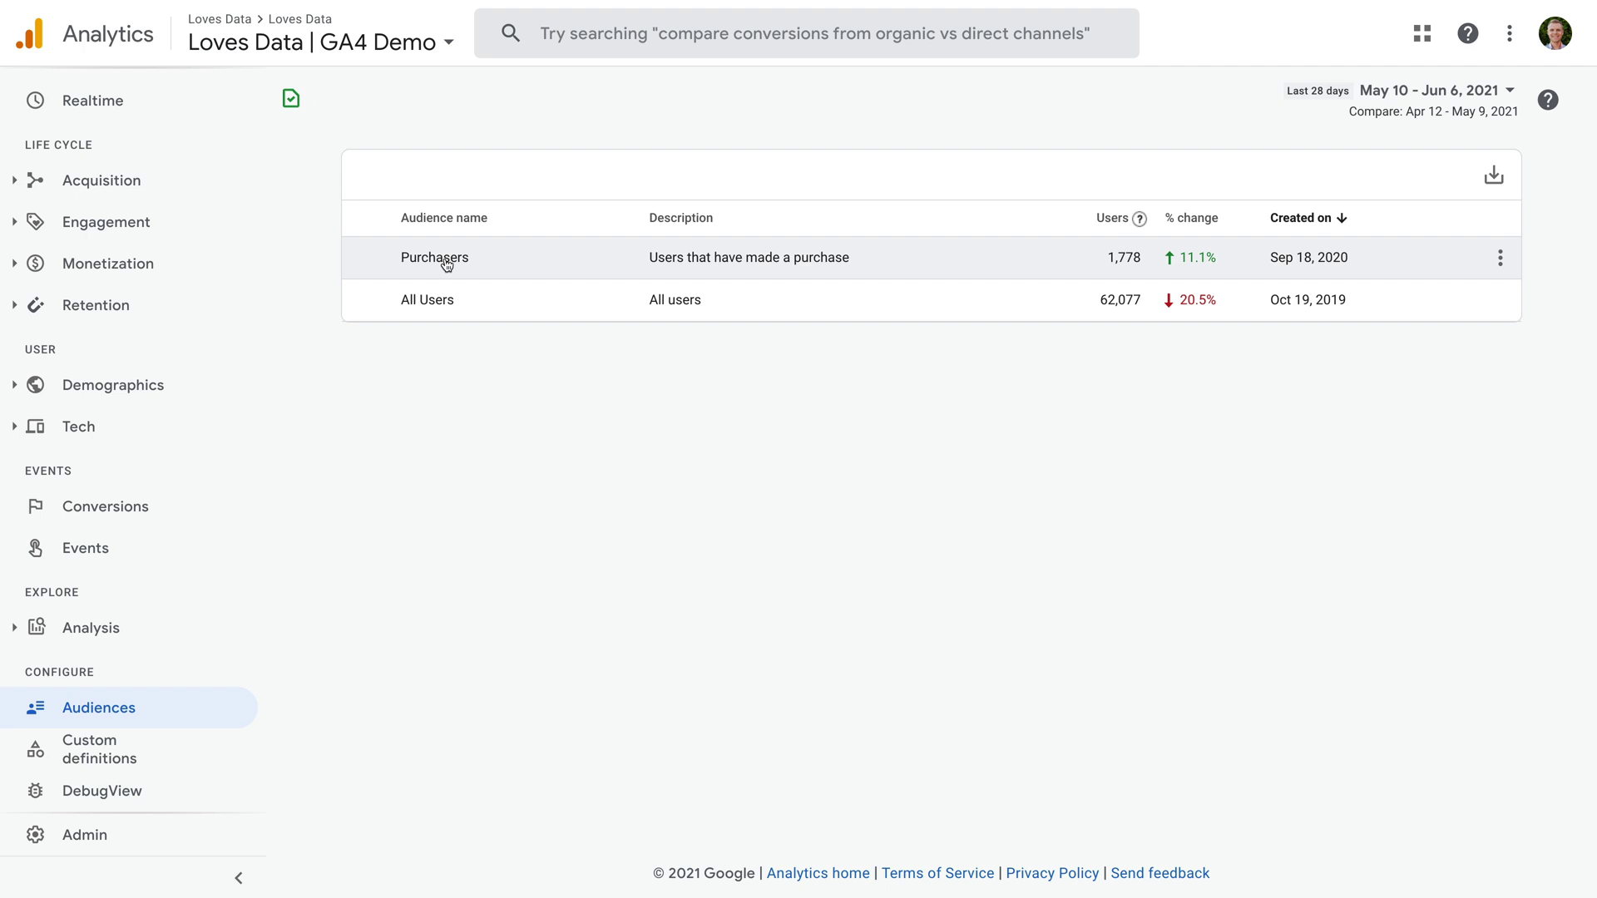
# Step: Open the Purchasers audience report and view its daily users trend and device breakdowns
pyautogui.click(447, 259)
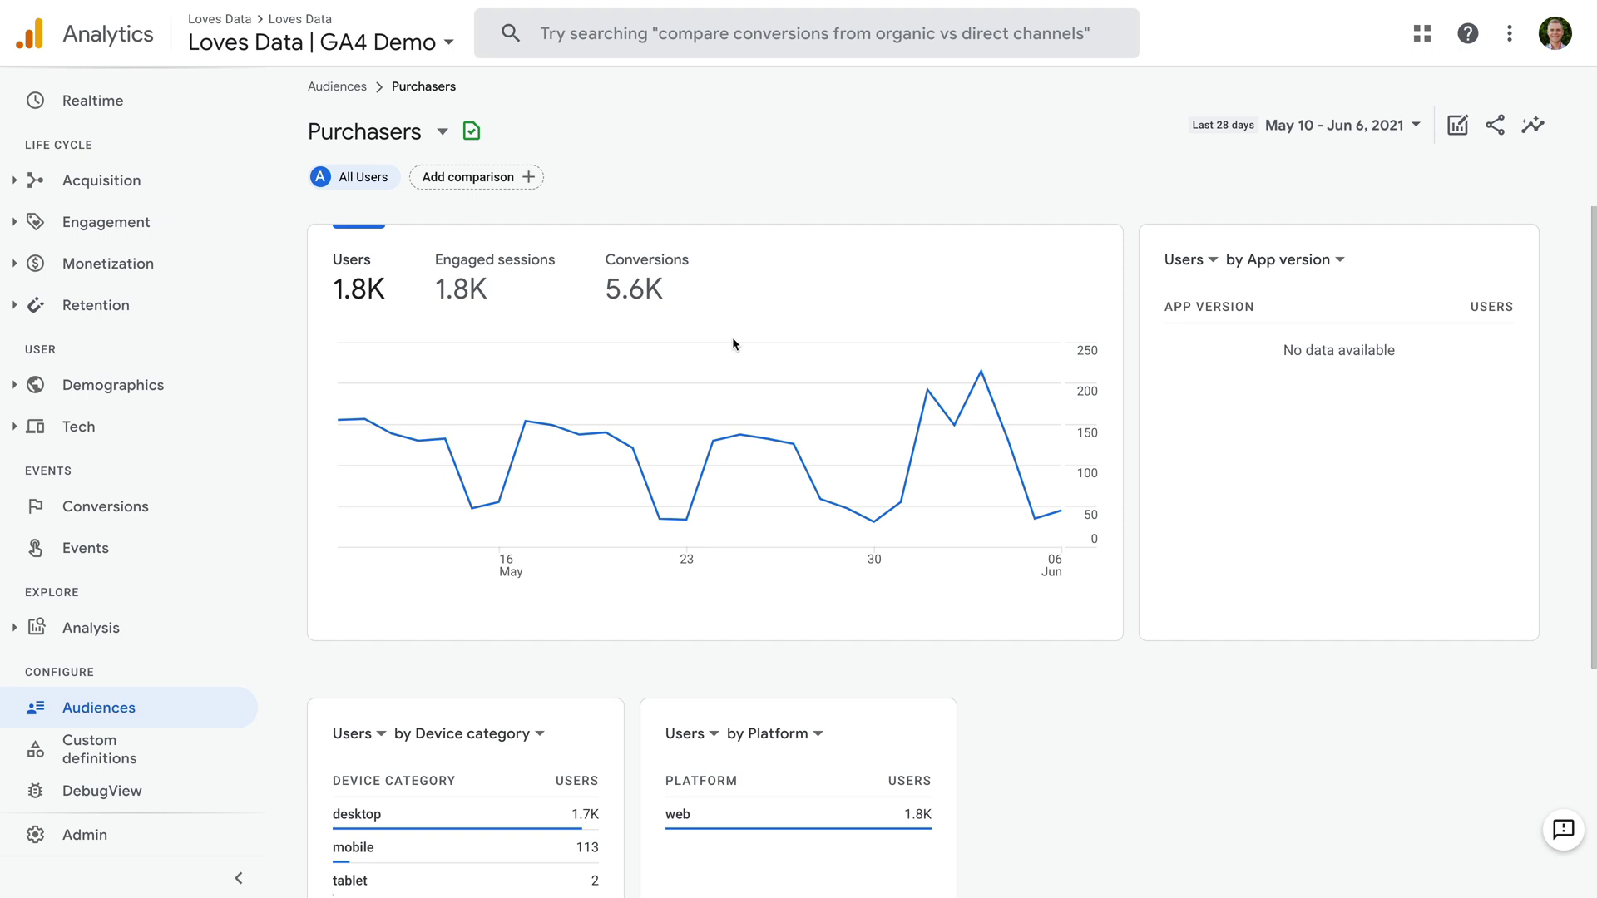
pyautogui.scroll(-3, 732, 342)
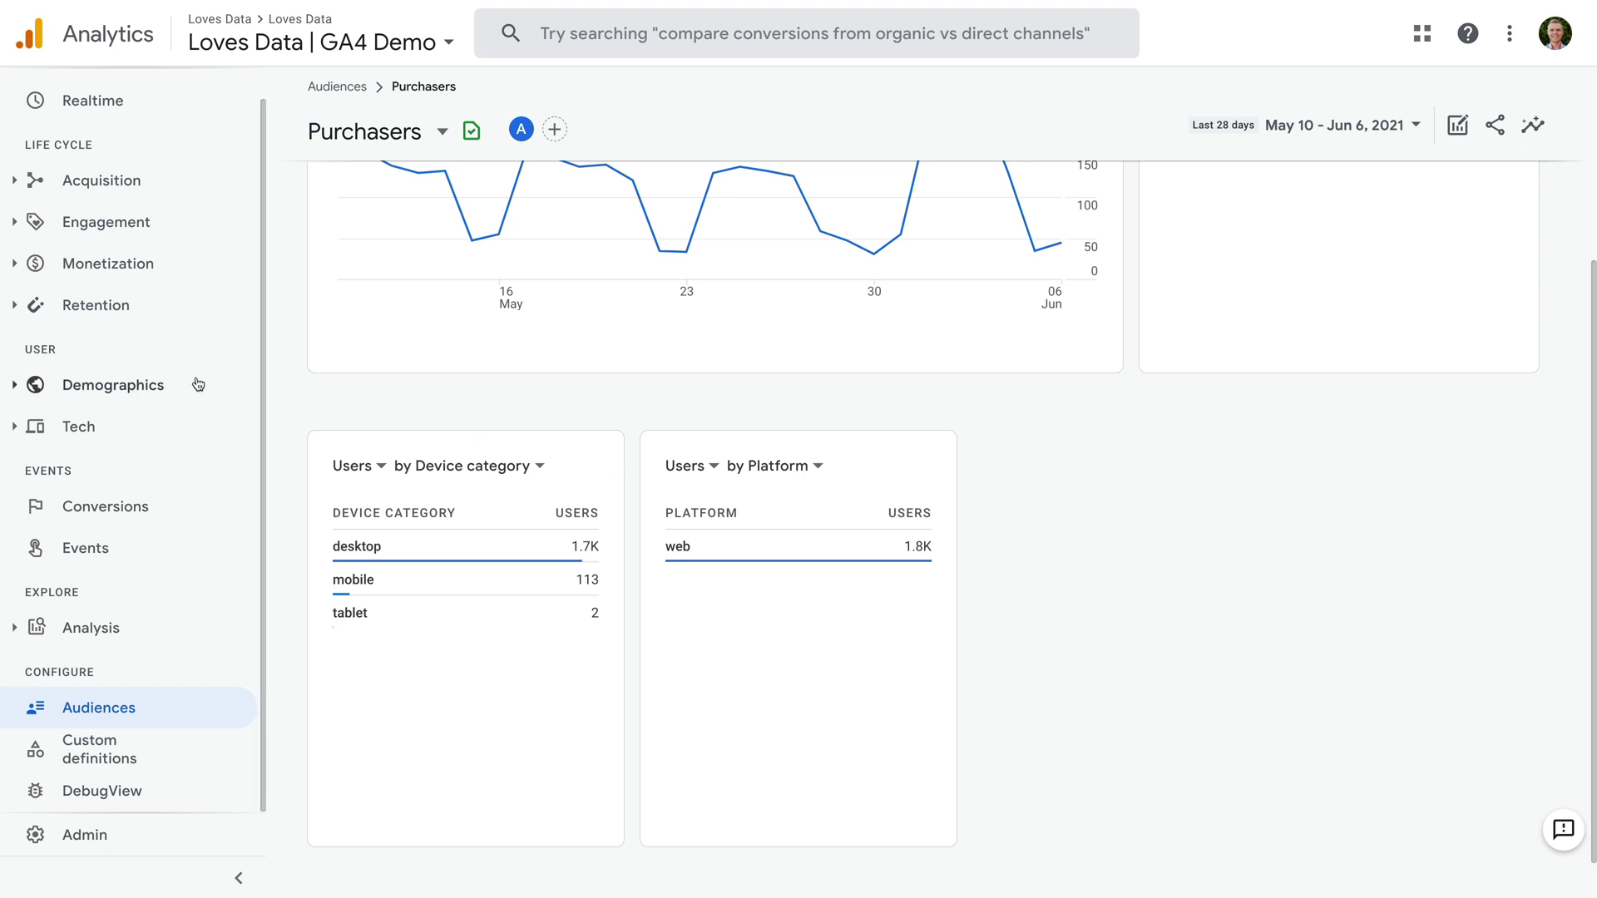
# Step: Open the Demographics Overview report, showing users by country led by United States
pyautogui.click(154, 386)
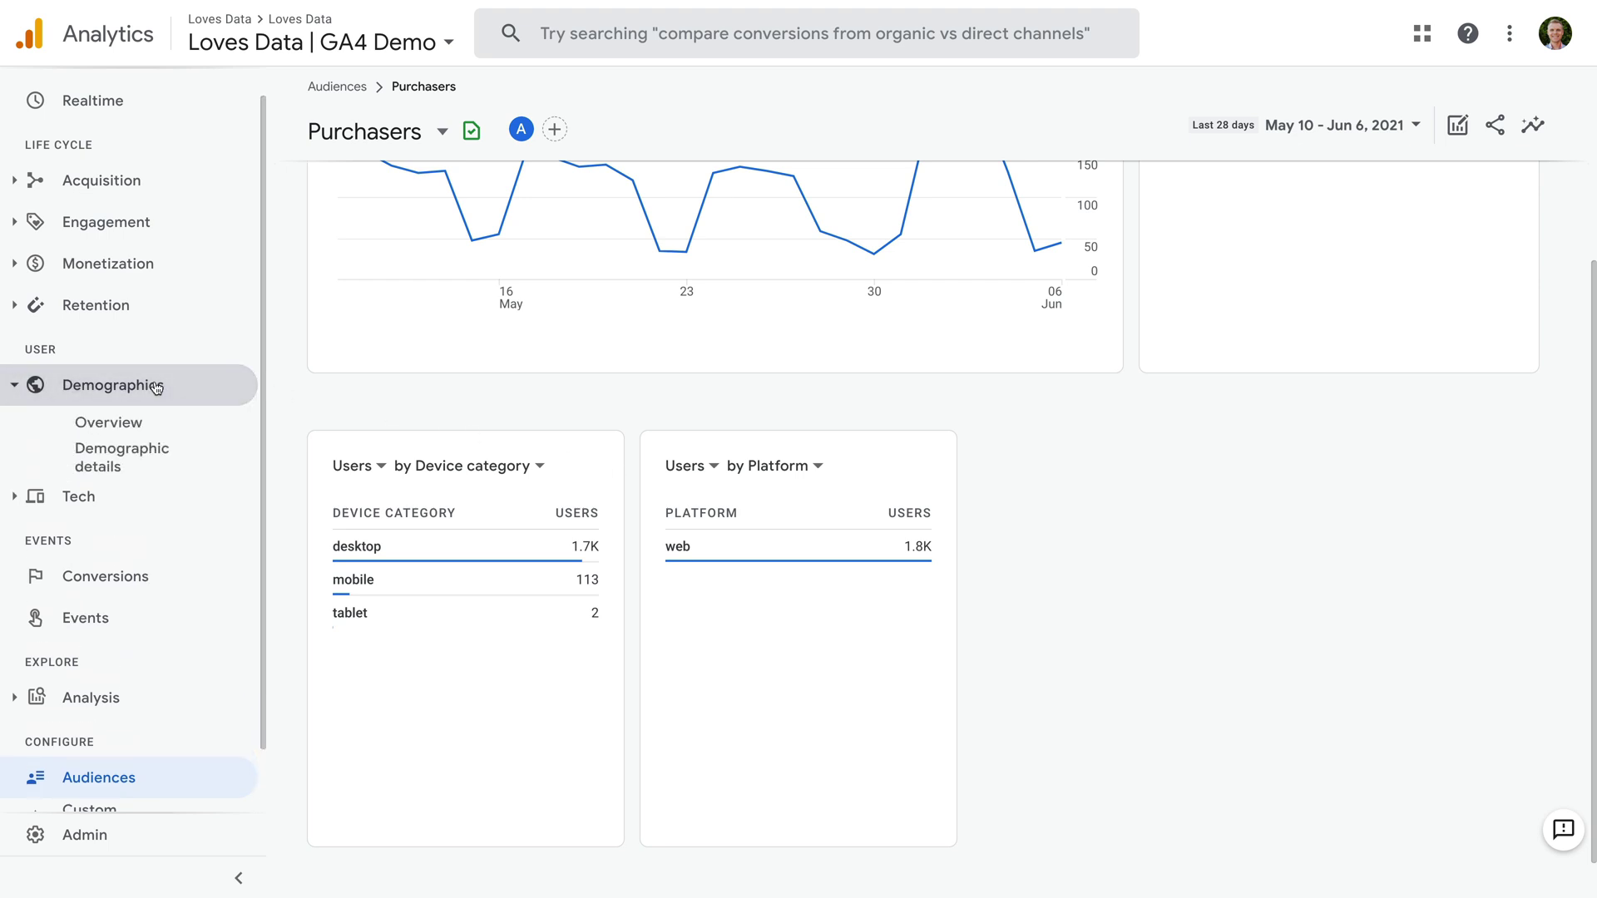
pyautogui.click(187, 429)
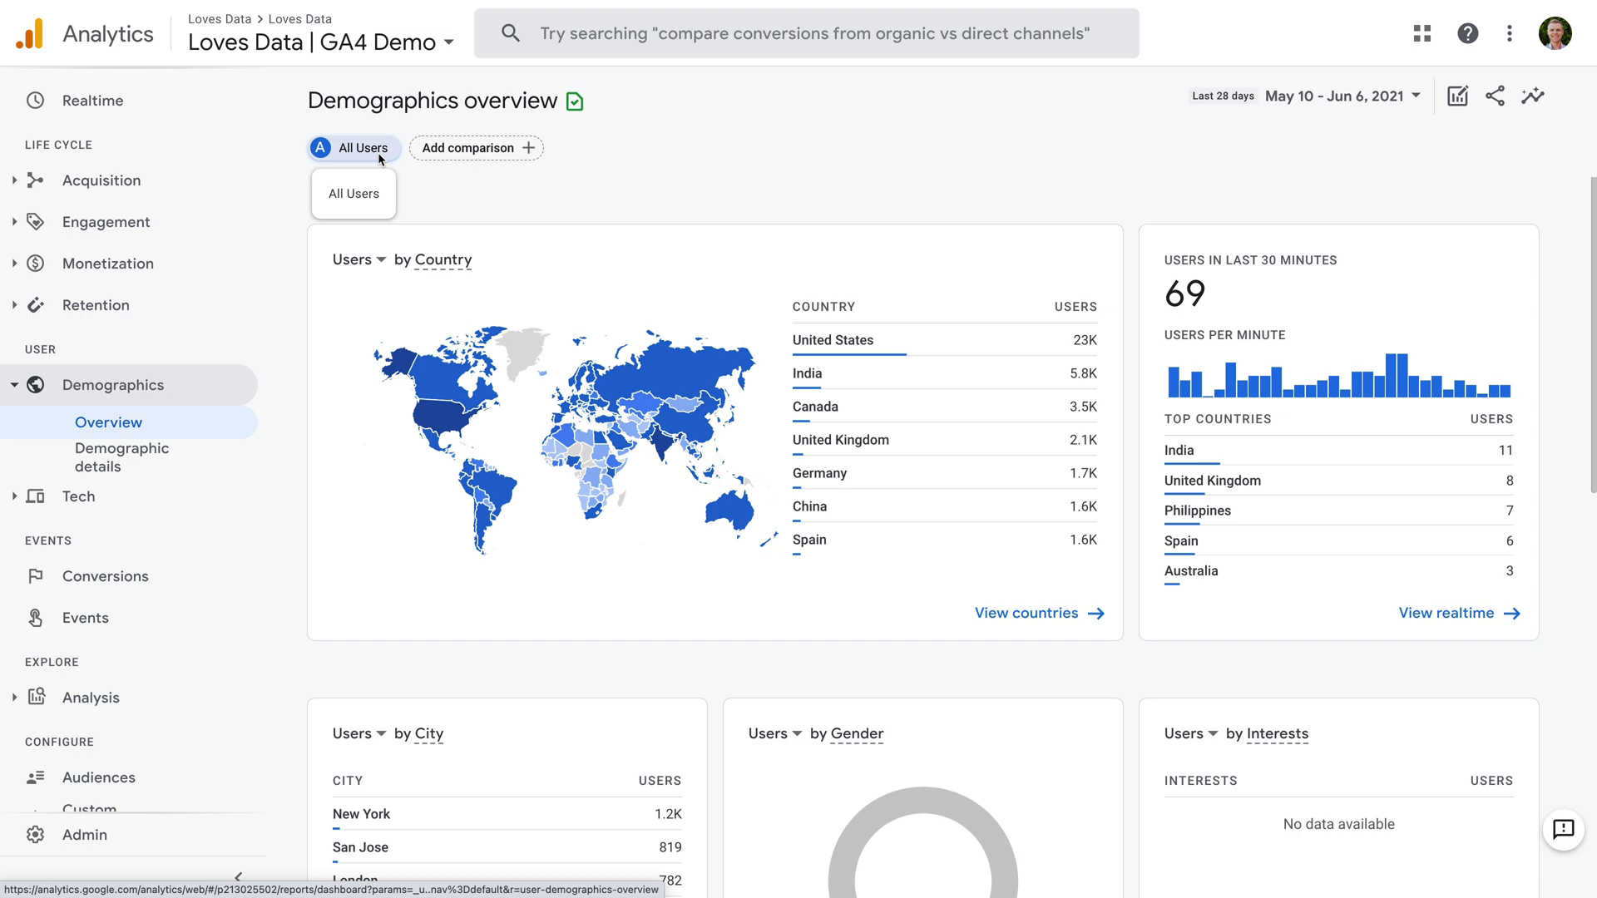
# Step: Add an Audience name comparison for Purchasers beside All Users in the Demographics overview
pyautogui.click(485, 149)
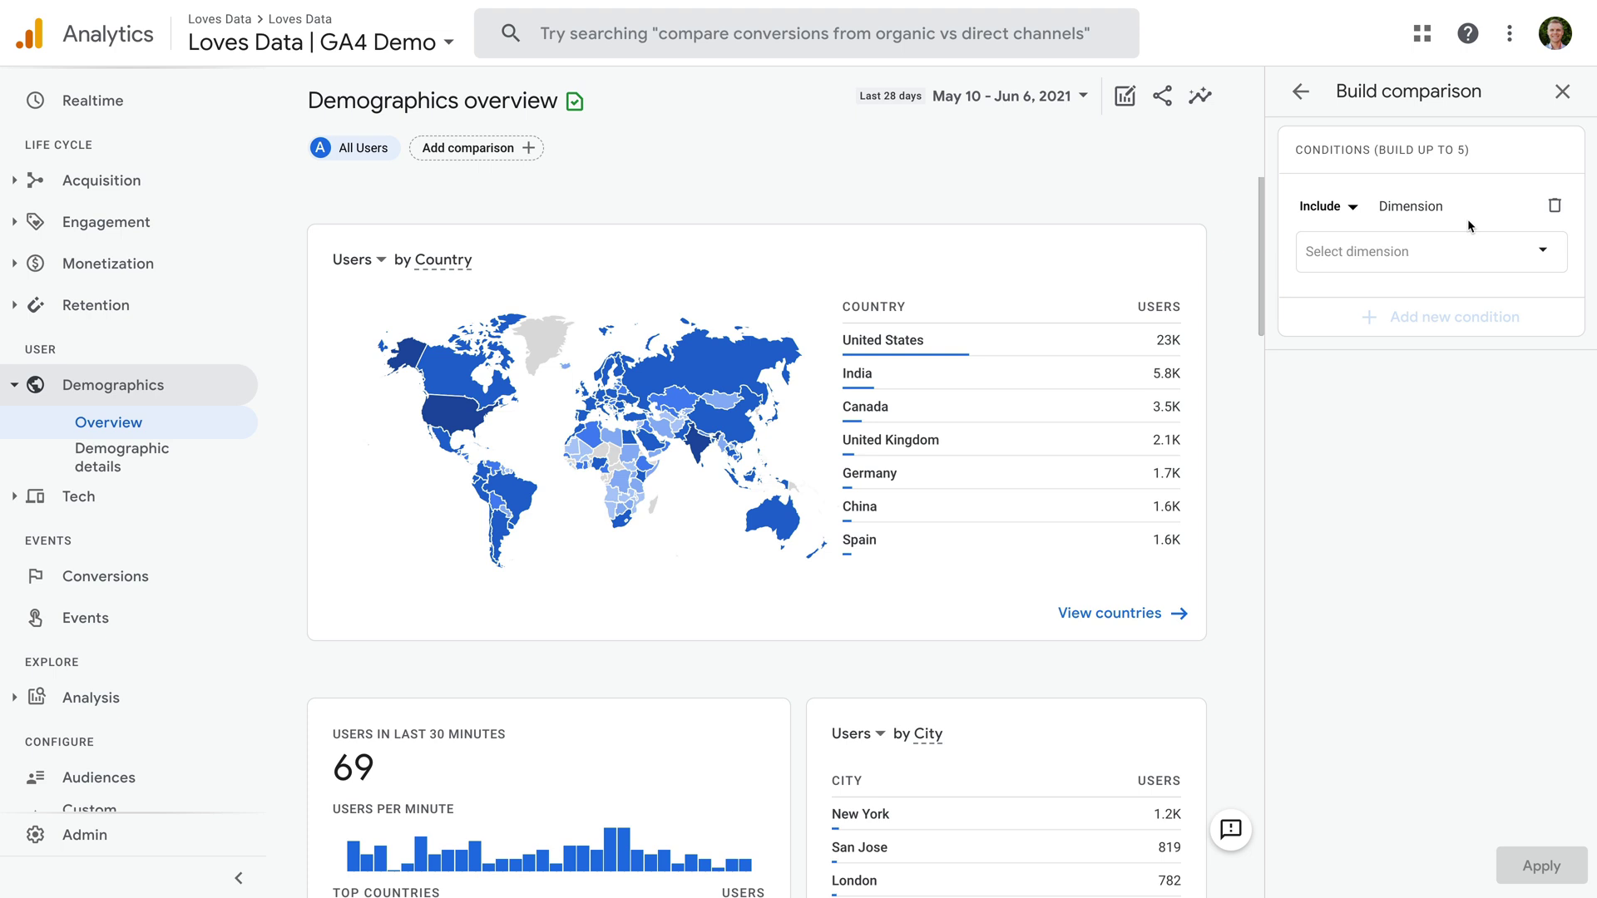
pyautogui.click(1441, 258)
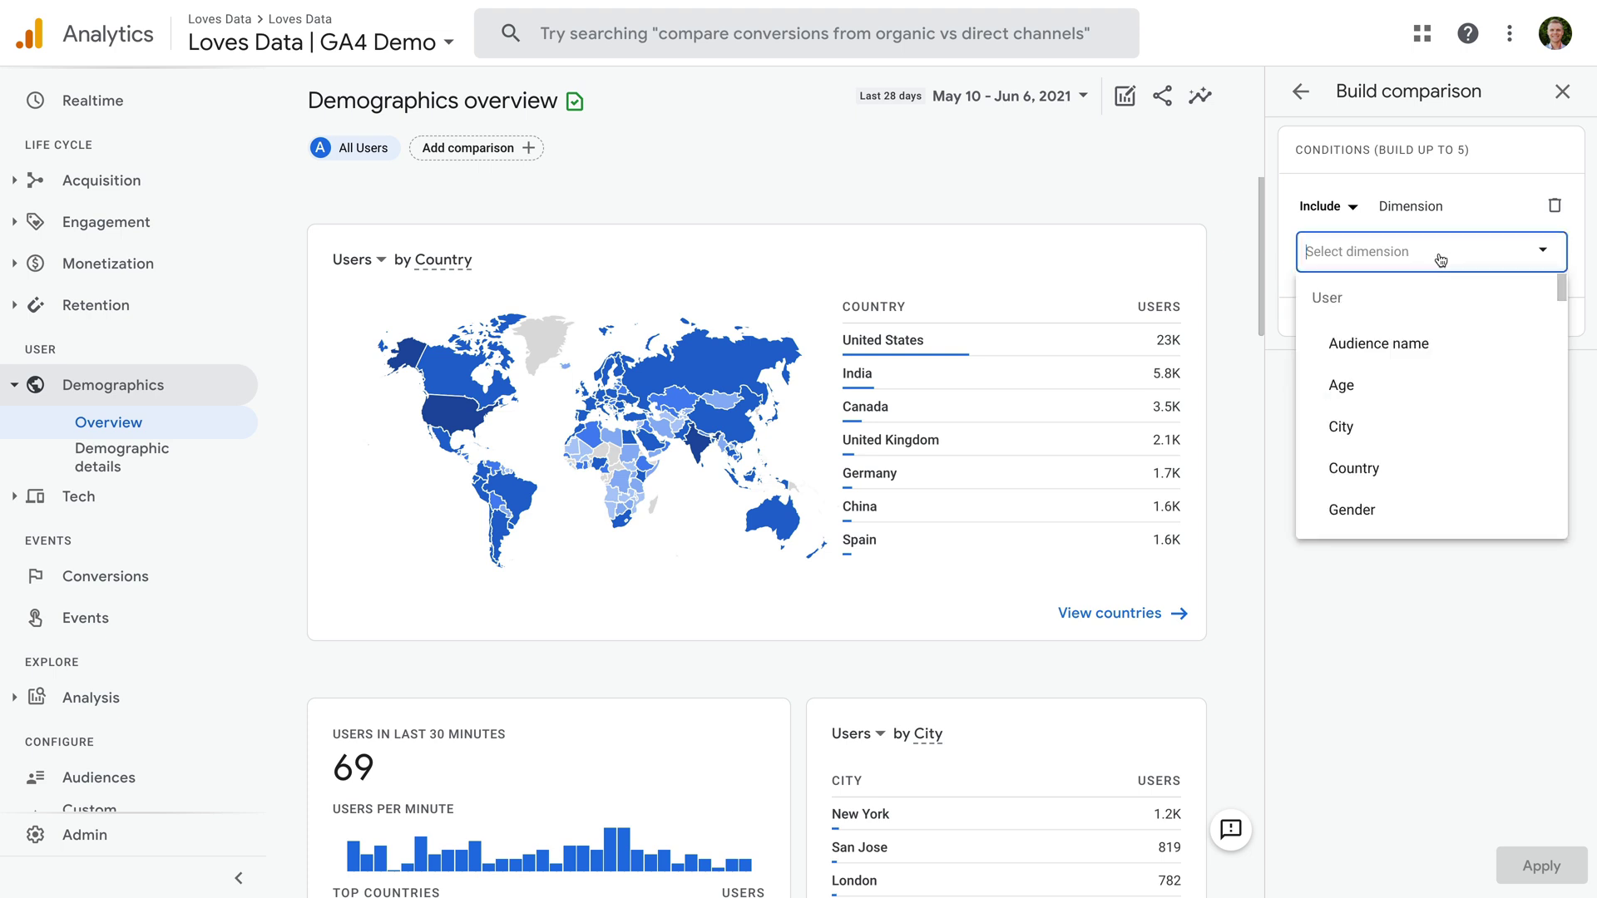
pyautogui.click(1442, 344)
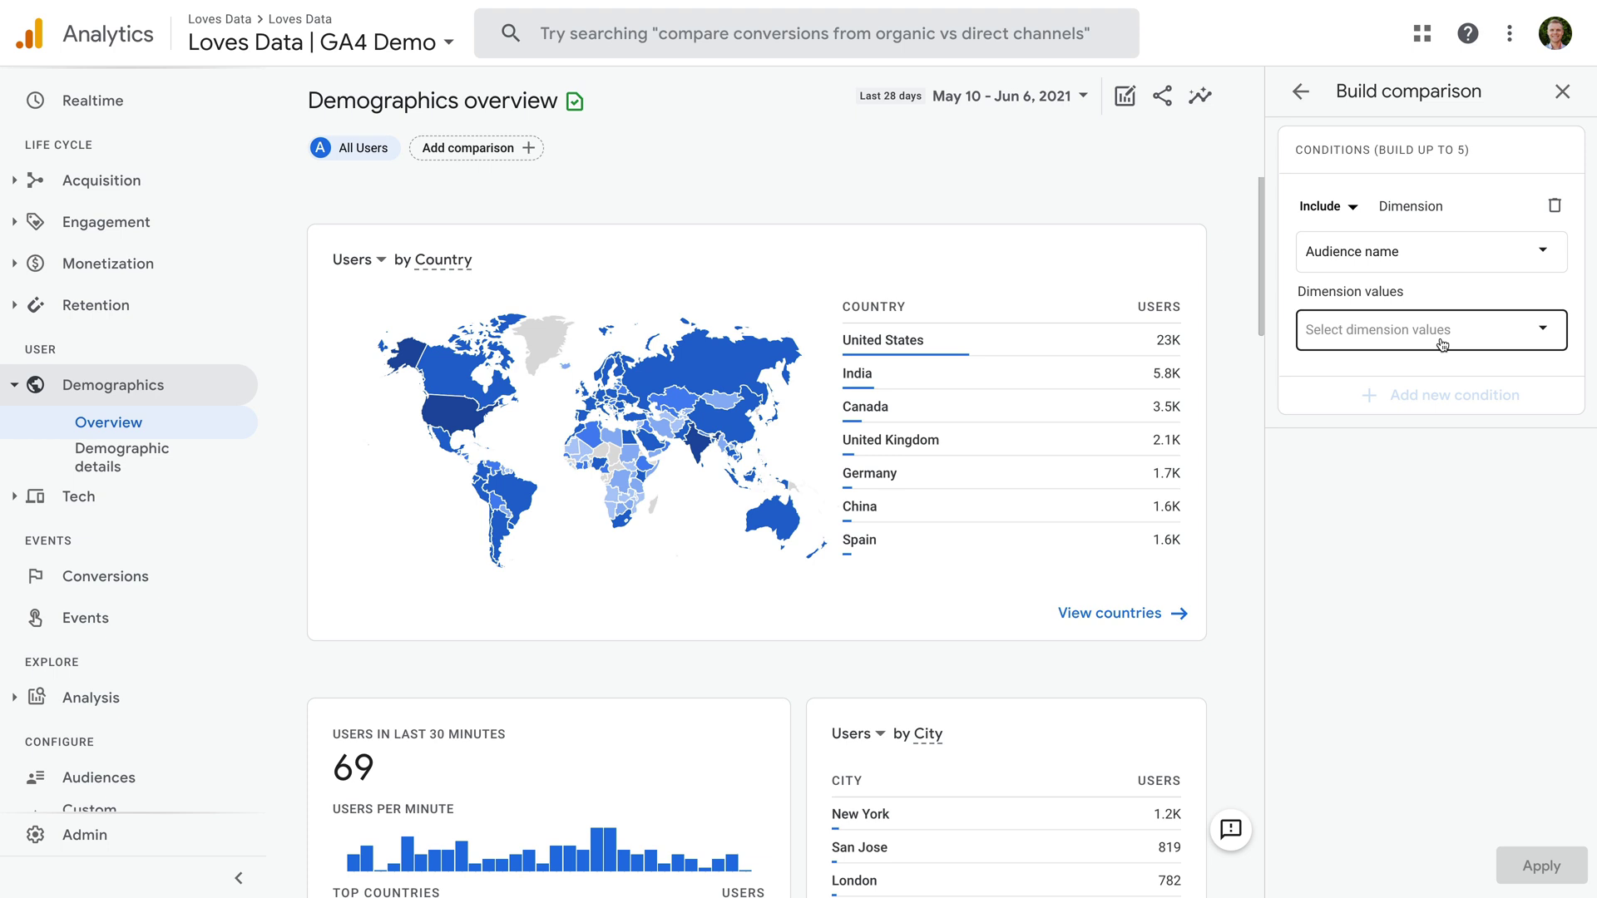
pyautogui.click(1442, 344)
pyautogui.click(1387, 499)
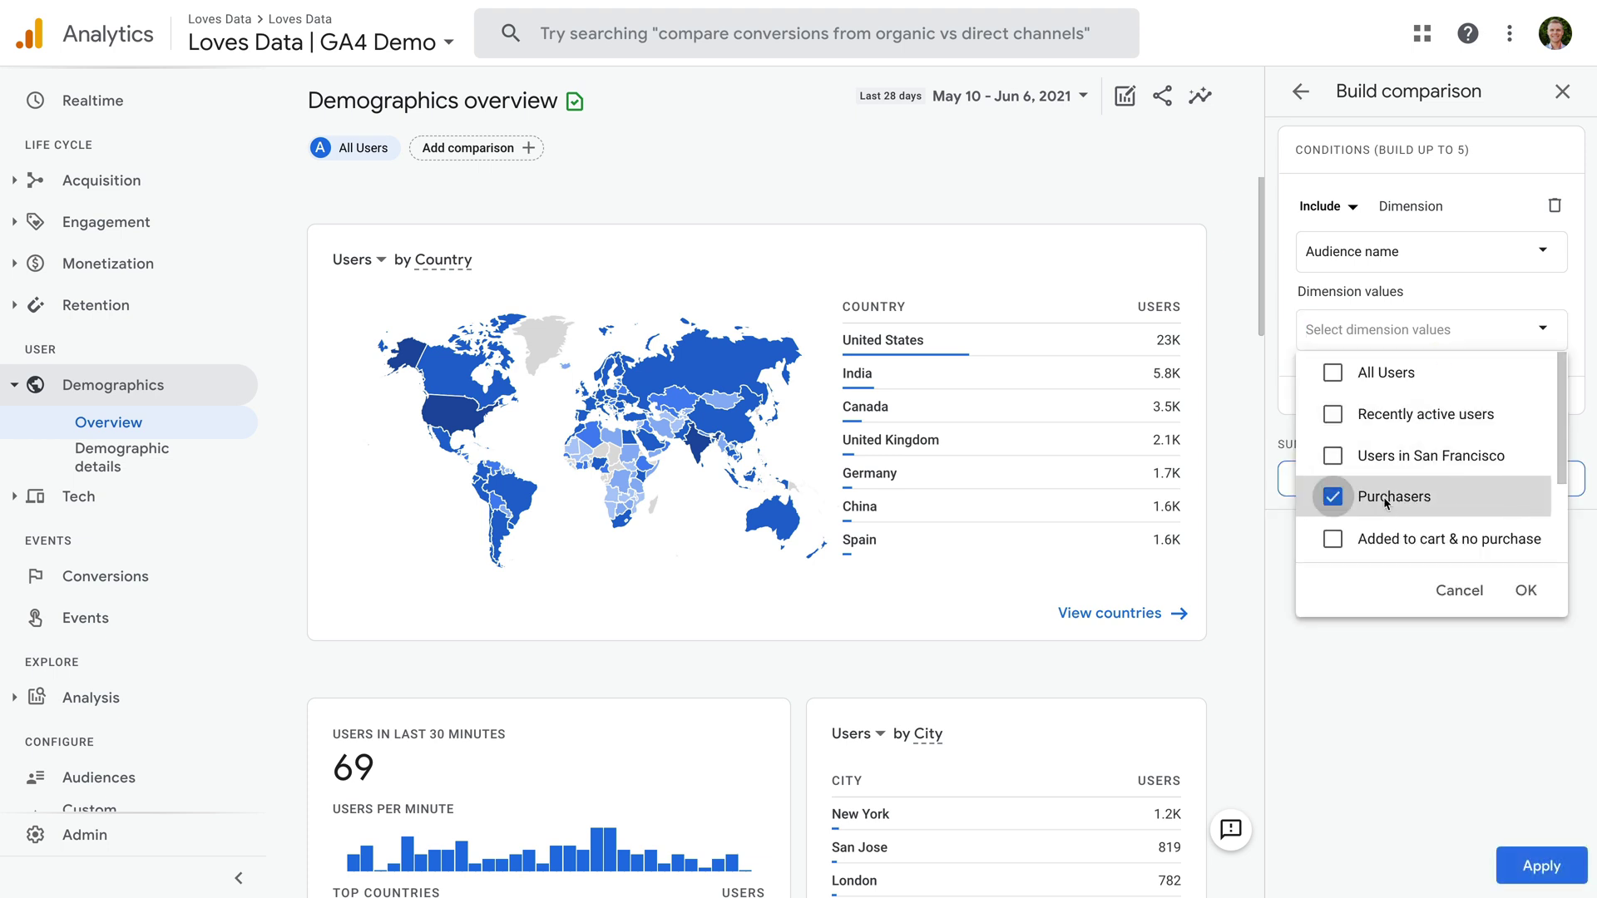
pyautogui.click(1529, 593)
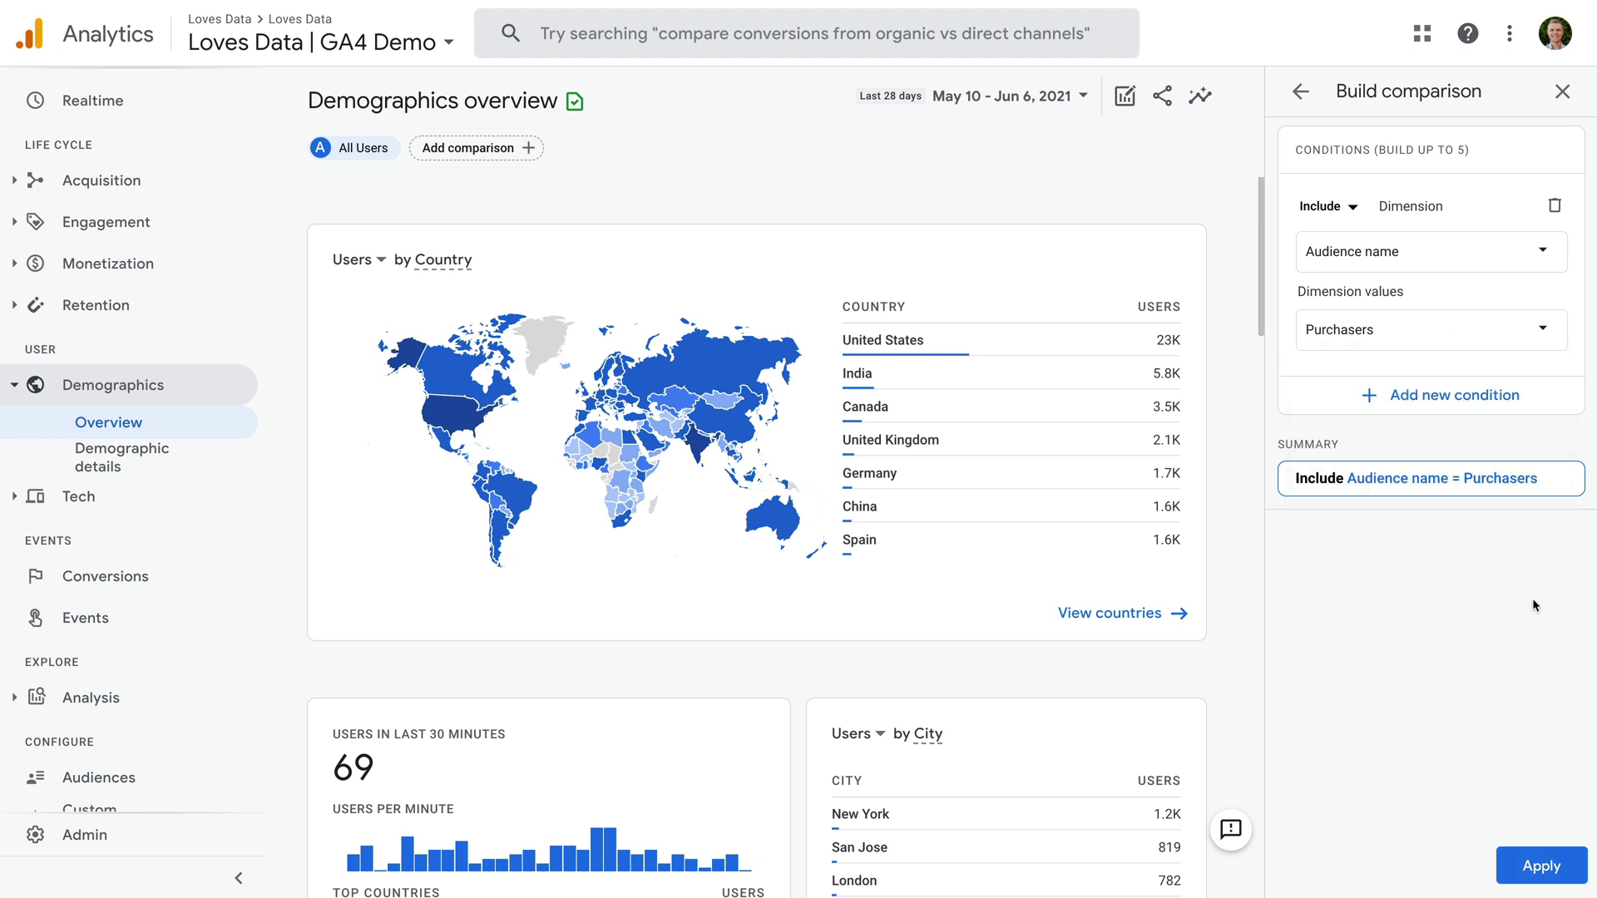
pyautogui.click(1551, 869)
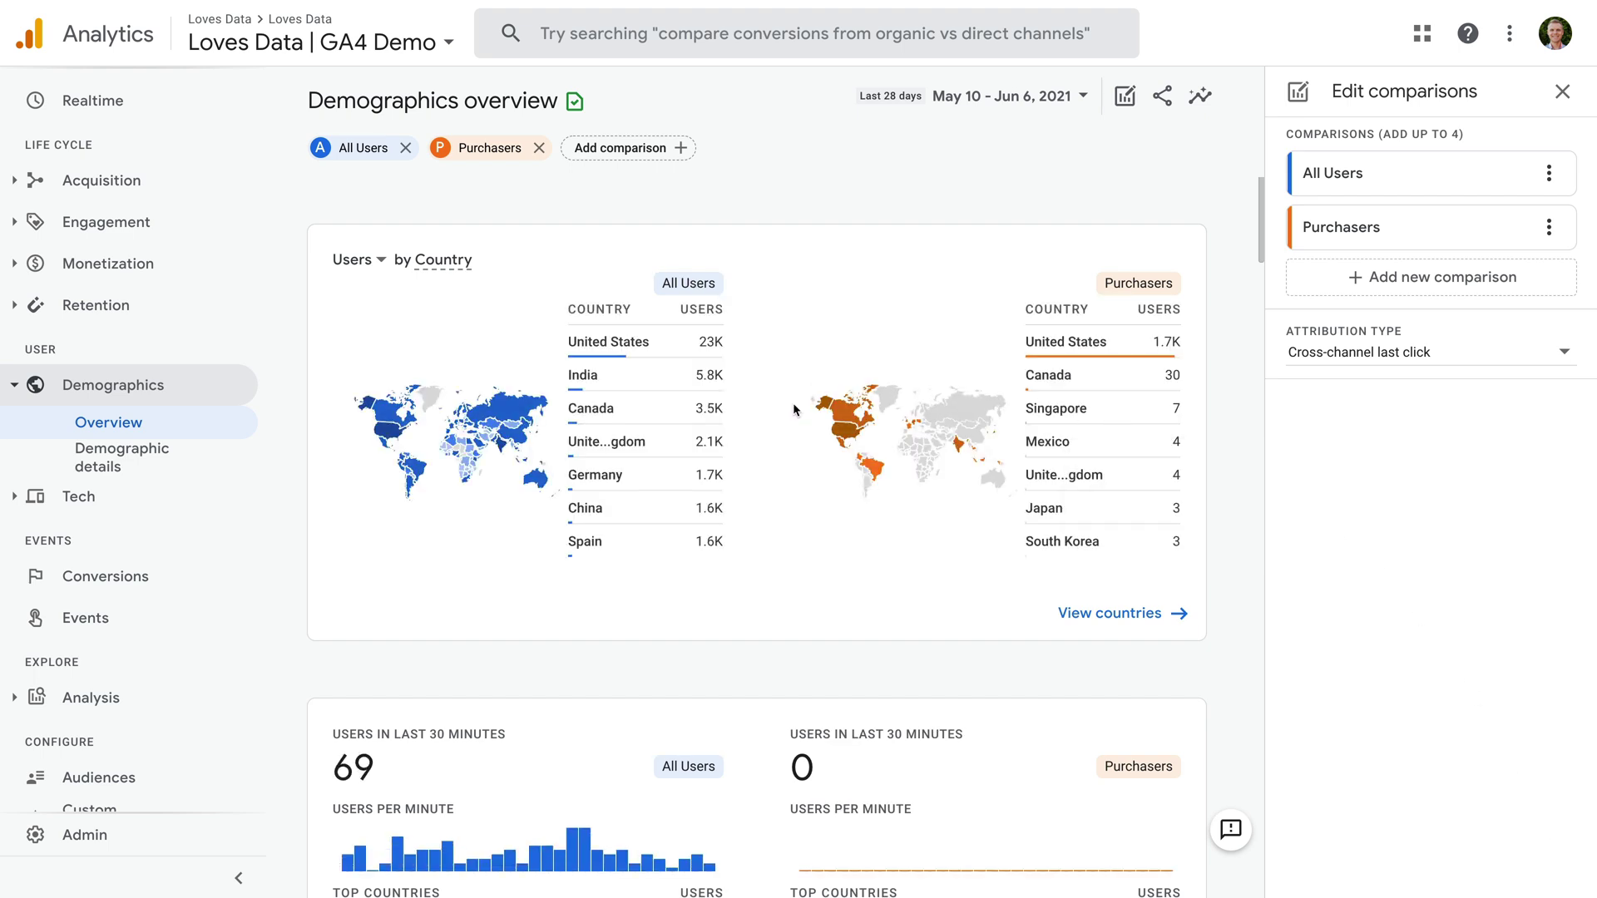
pyautogui.scroll(-9, 792, 403)
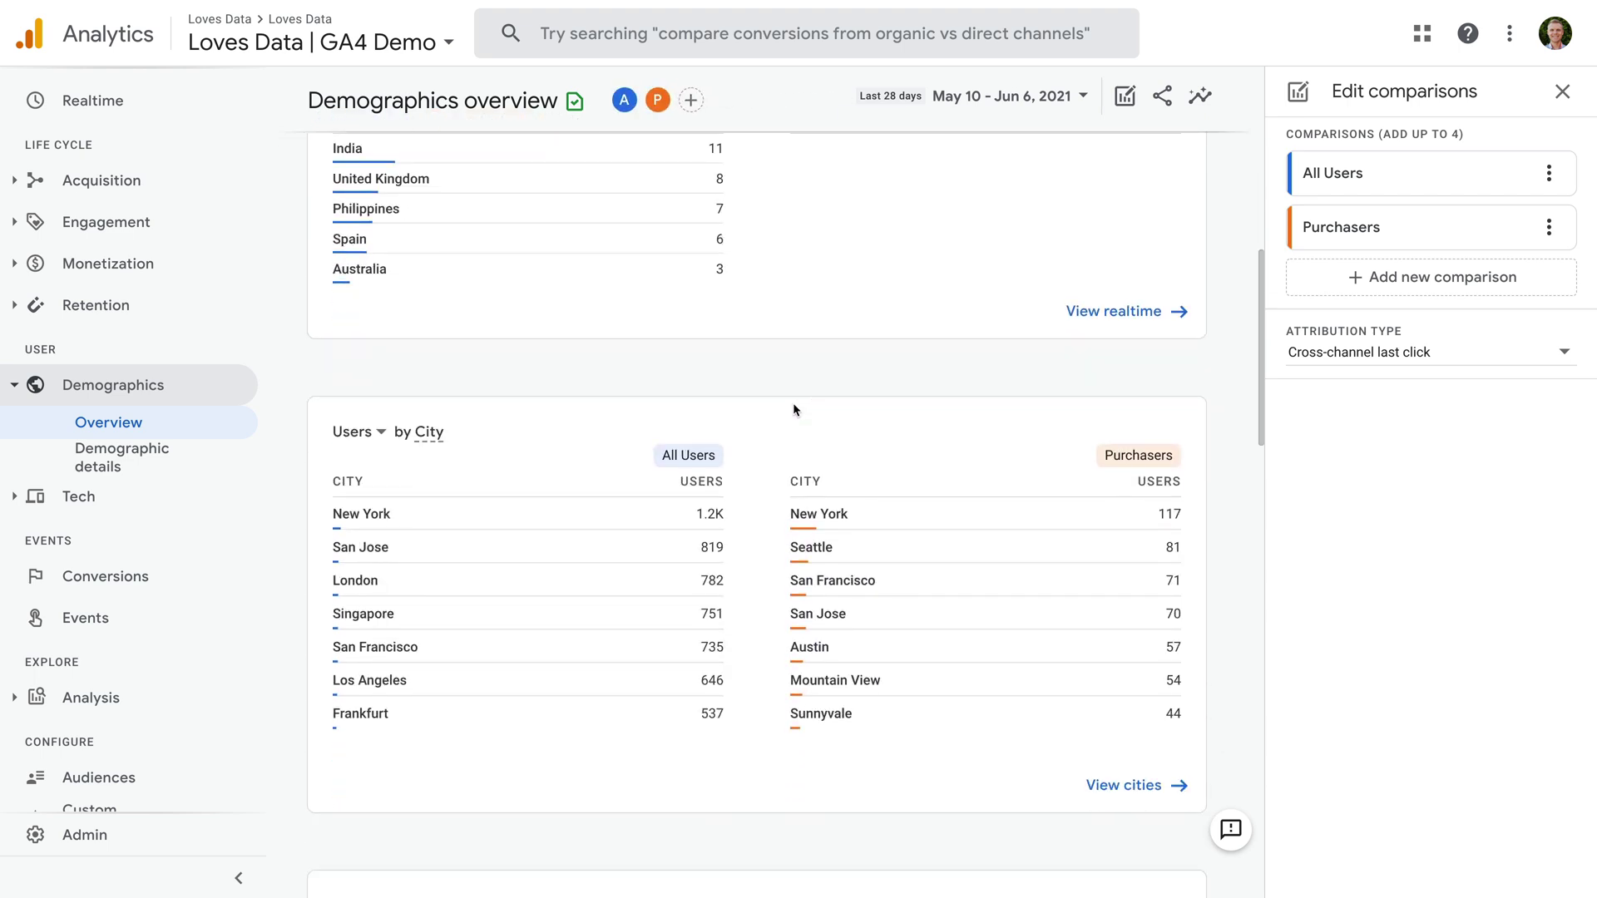
pyautogui.scroll(9, 791, 403)
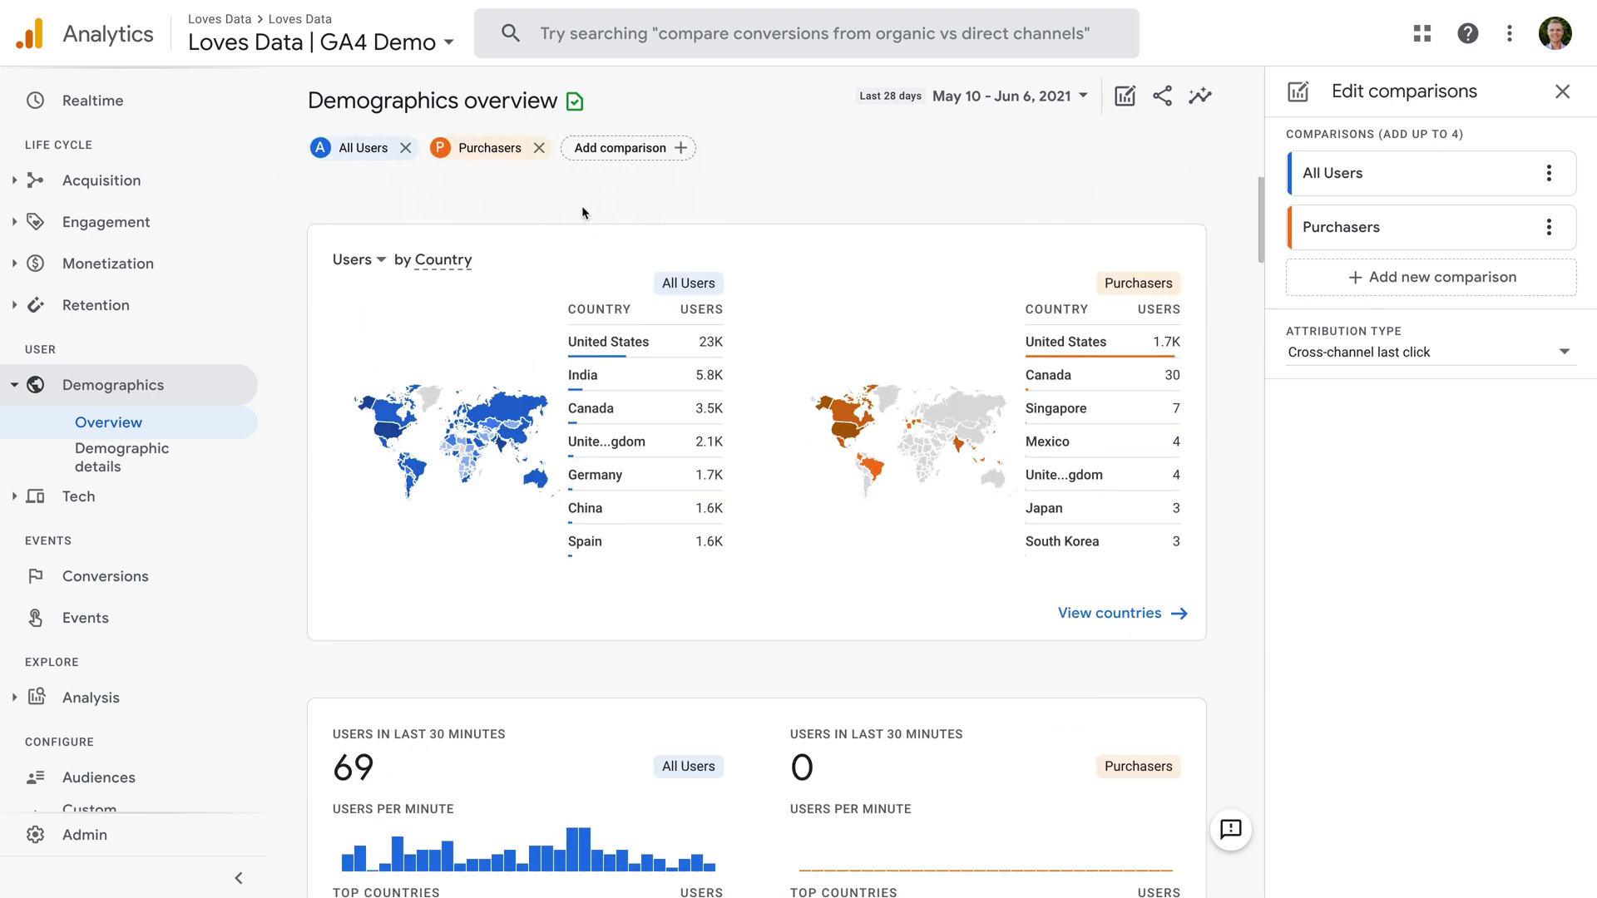
# Step: Drop the Purchasers comparison and change the All Users comparison to Purchasers only
pyautogui.click(539, 148)
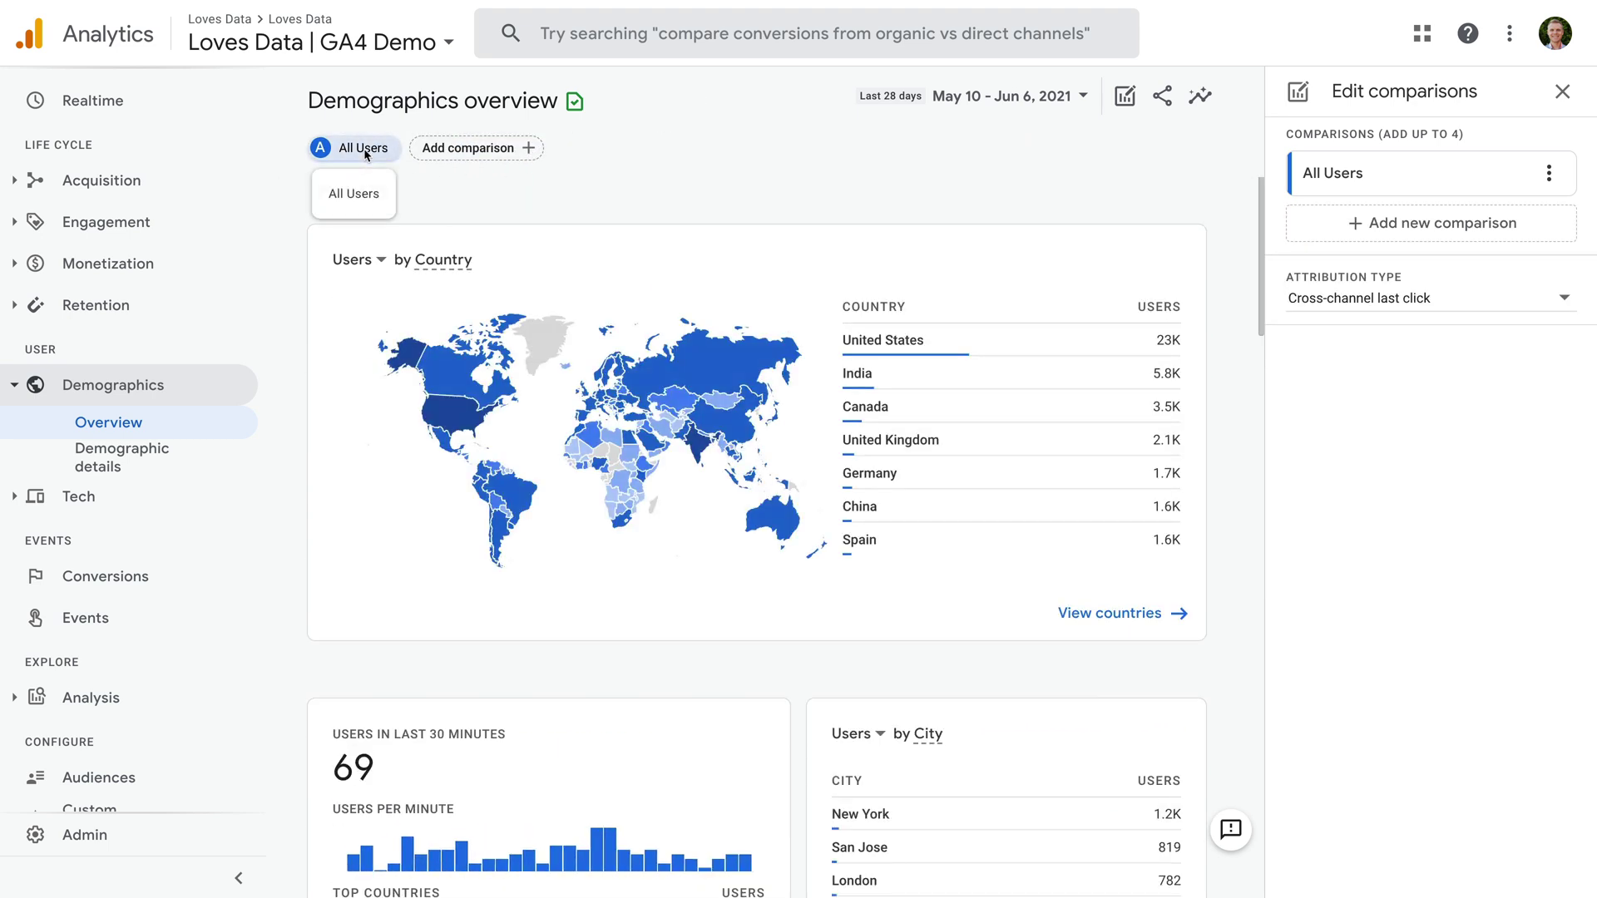
pyautogui.click(366, 150)
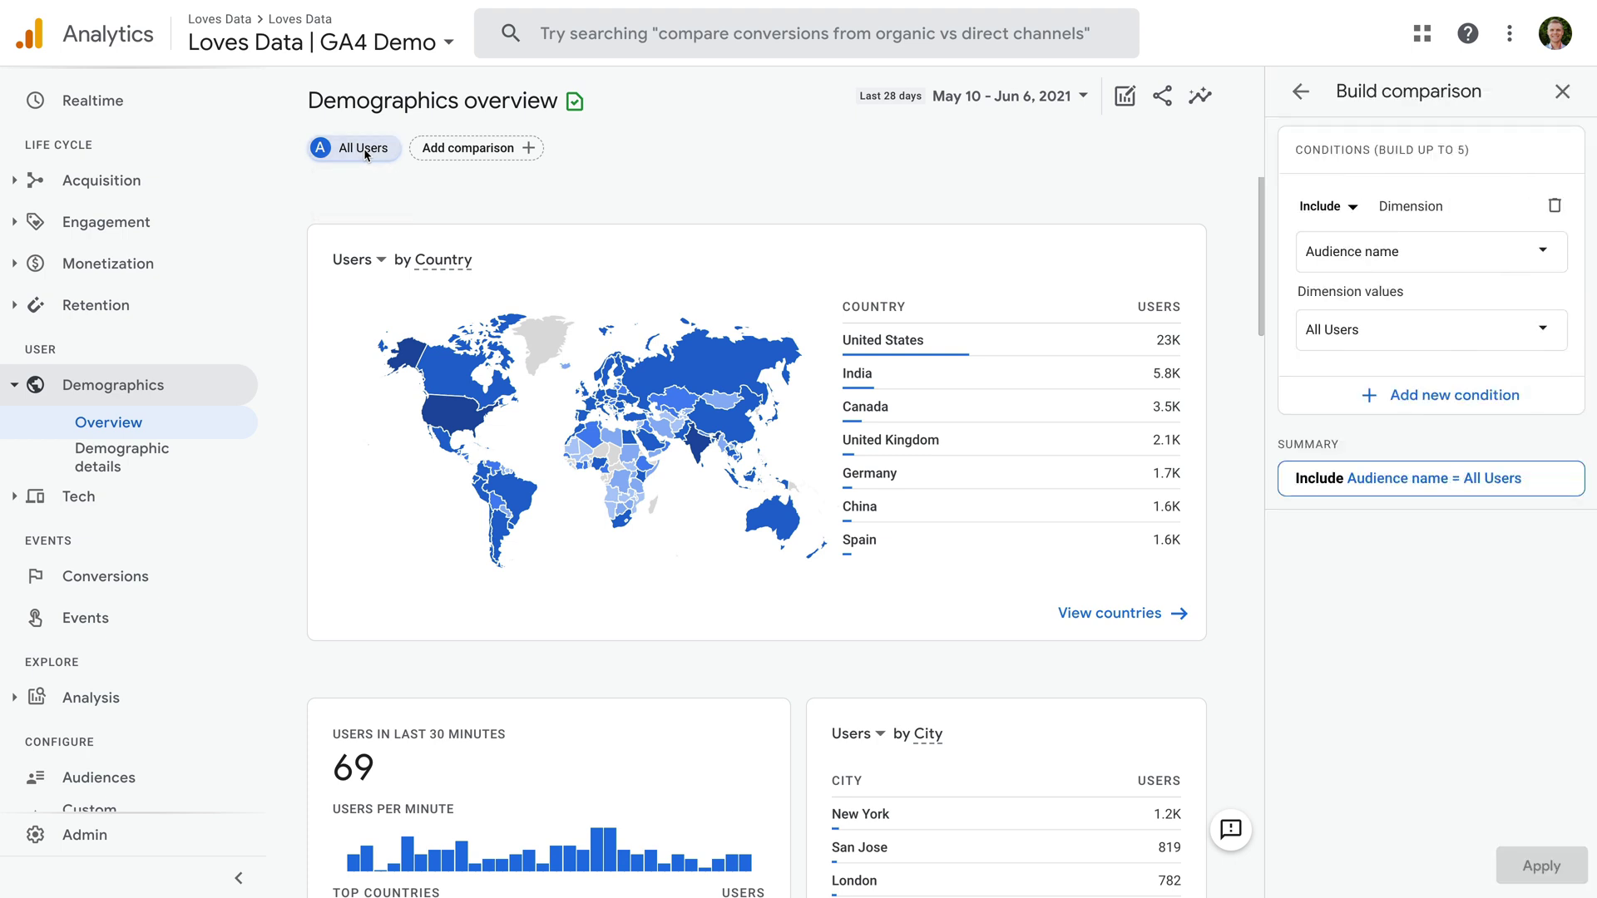
pyautogui.click(1479, 342)
pyautogui.click(1332, 372)
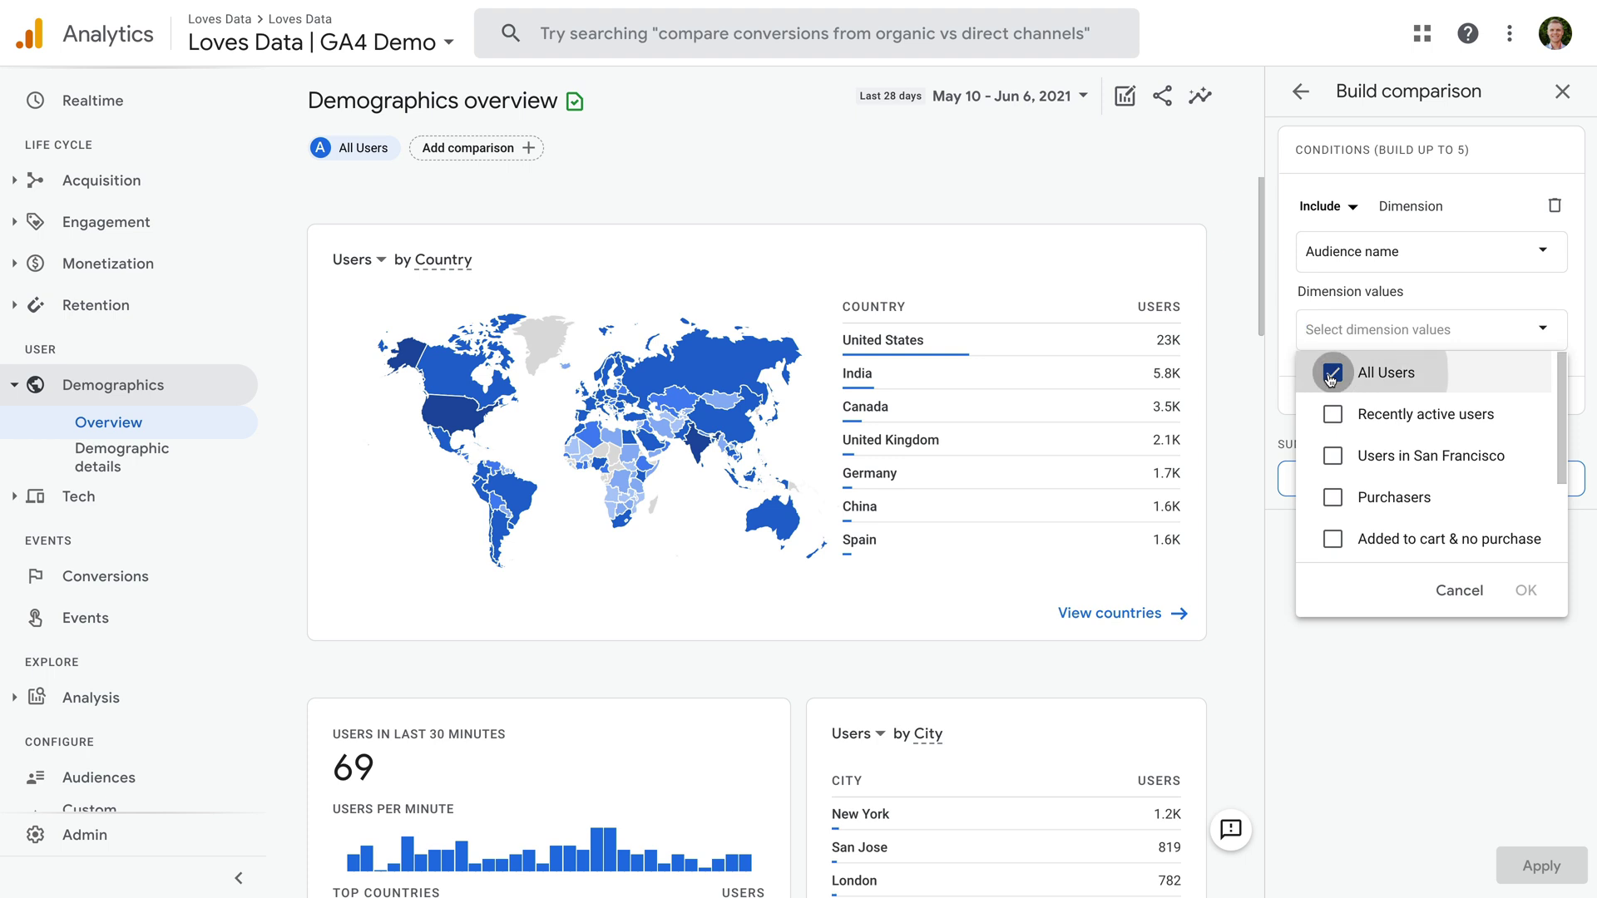
pyautogui.click(1333, 497)
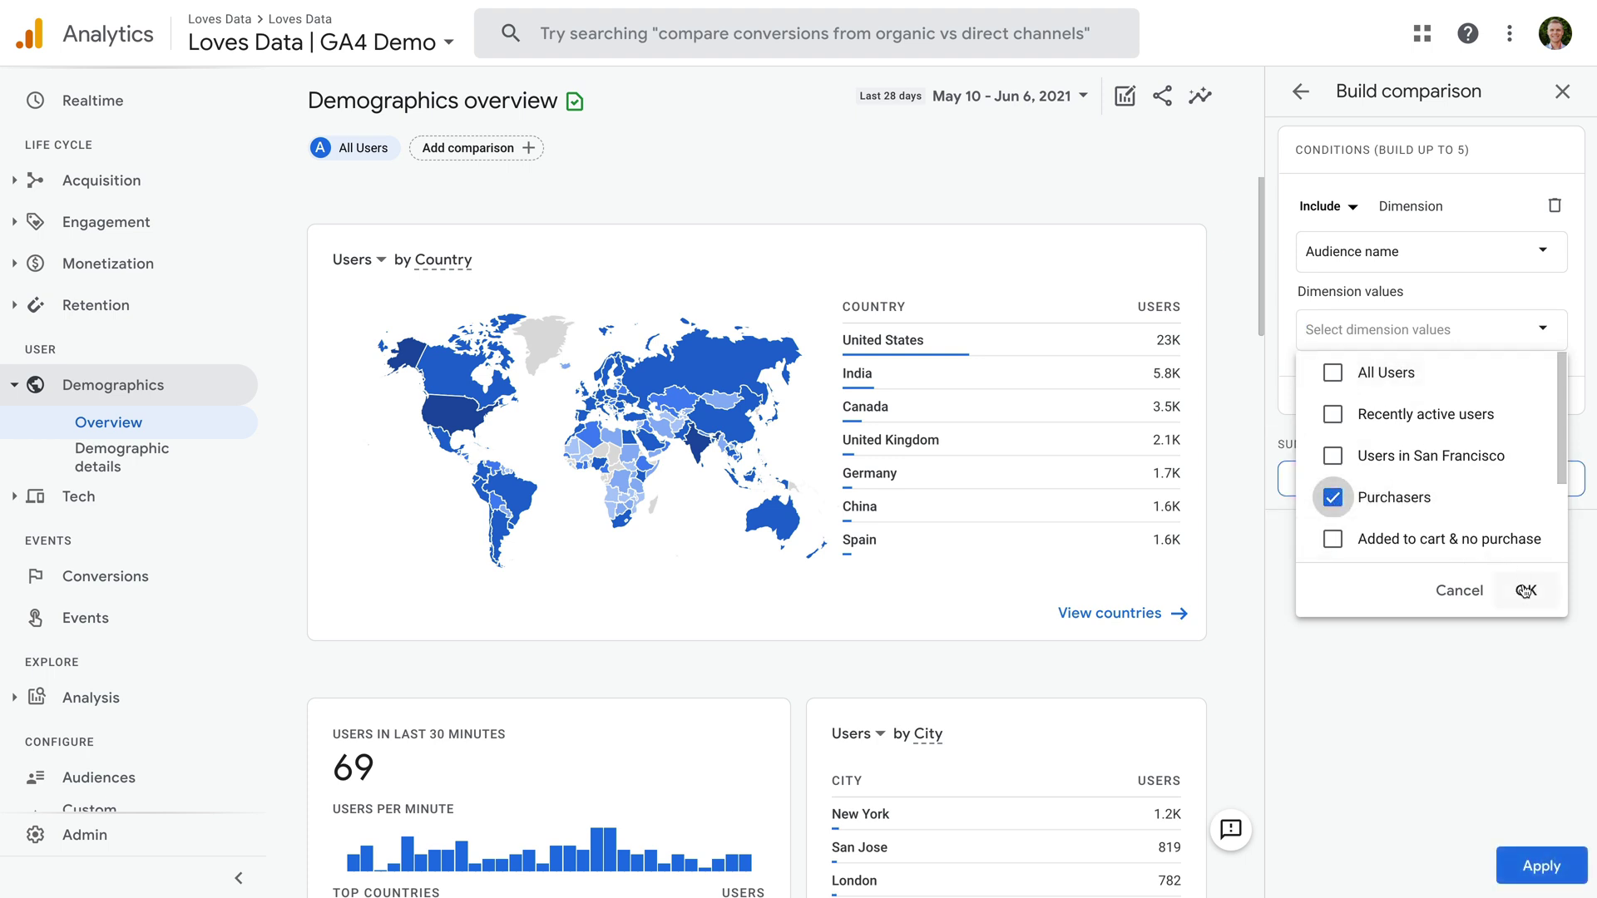
pyautogui.click(1525, 591)
pyautogui.click(1539, 865)
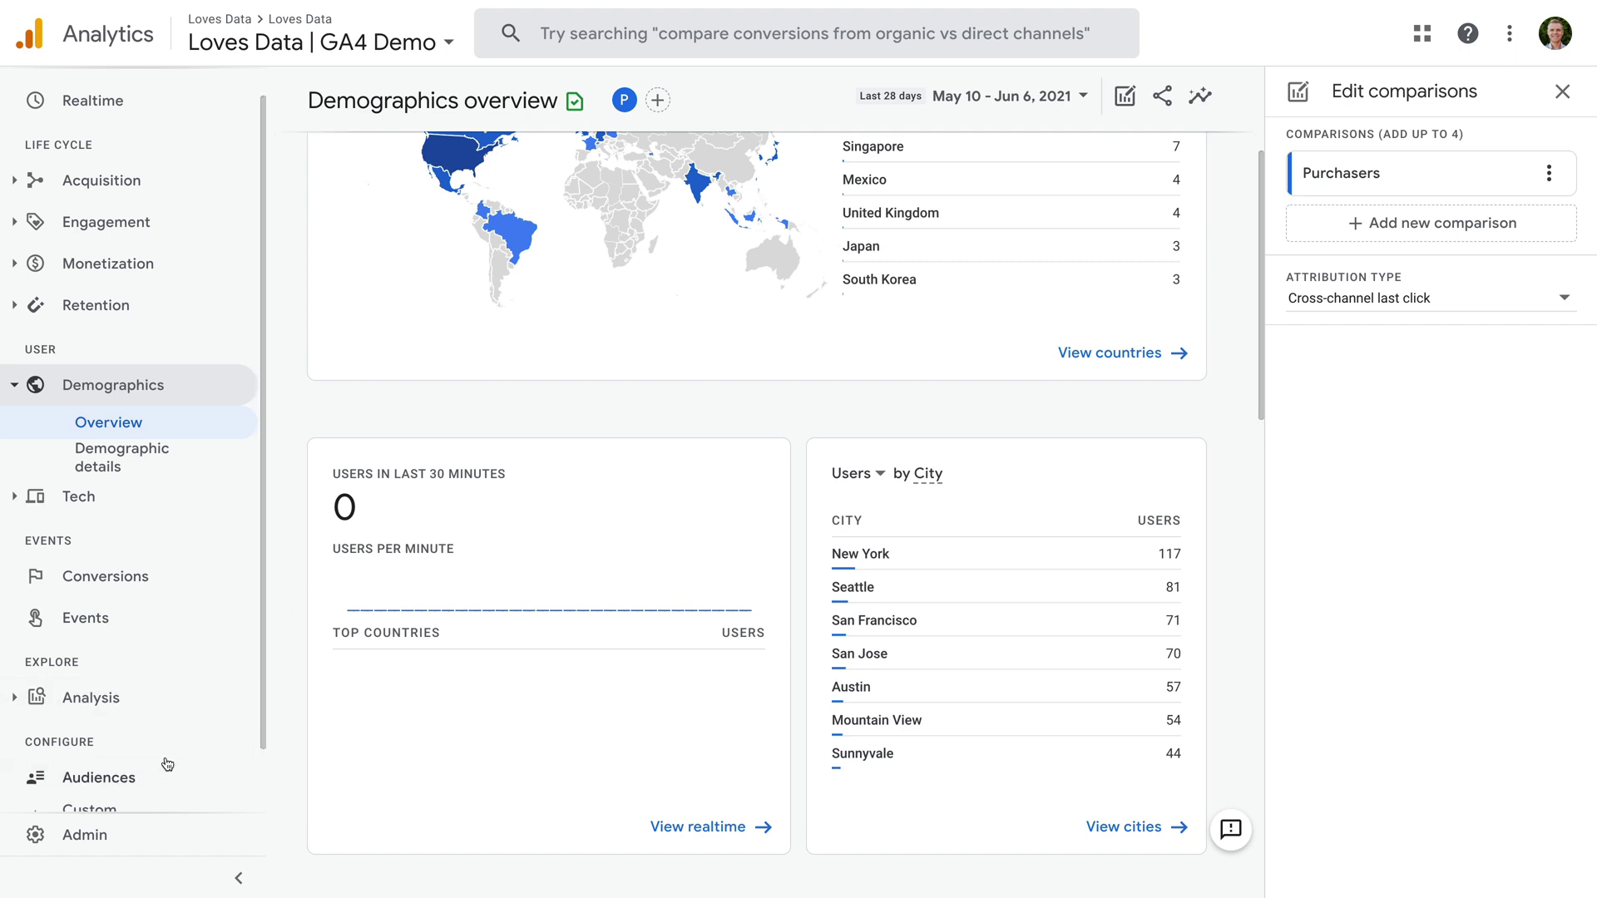
# Step: Start a new audience from the audiences list, browsing Templates then General suggestions
pyautogui.click(155, 786)
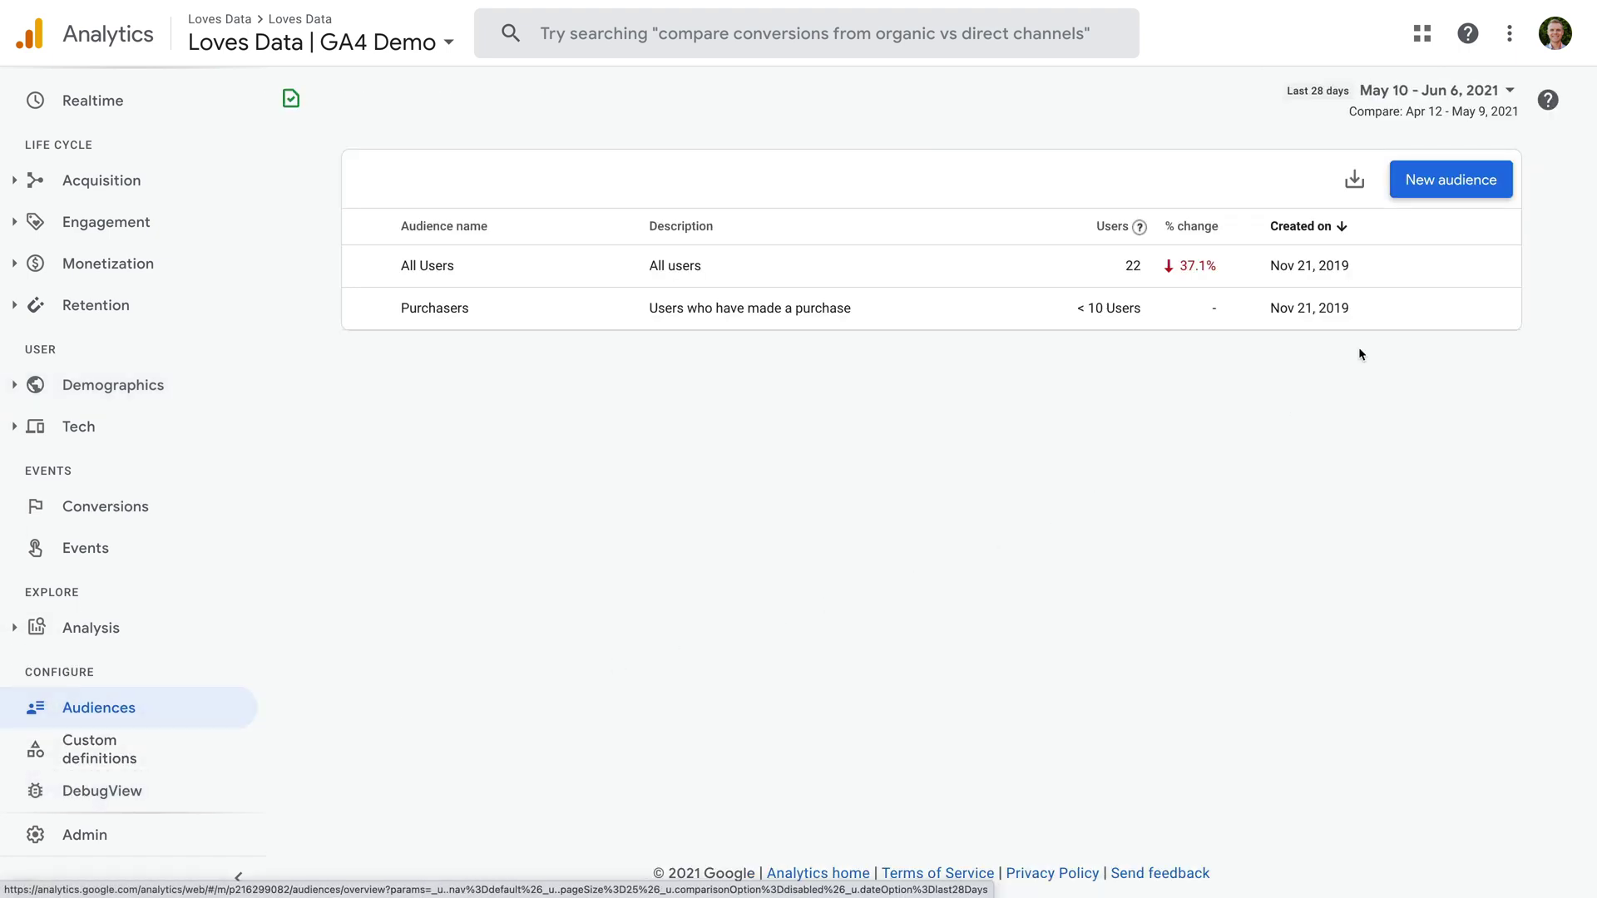
pyautogui.click(1434, 182)
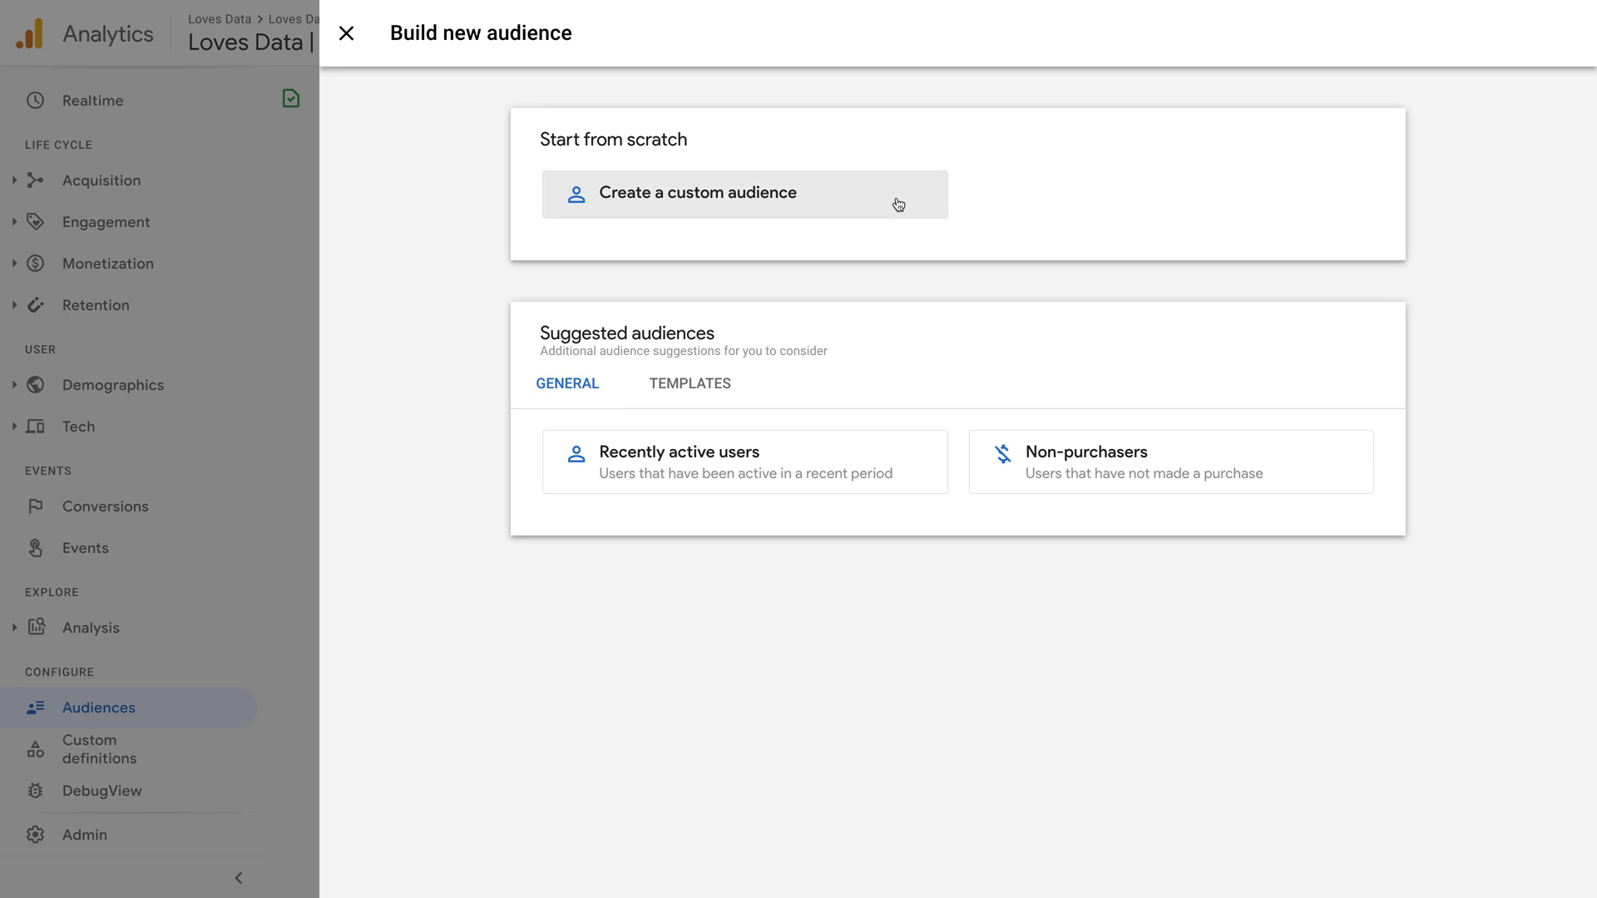
pyautogui.click(711, 388)
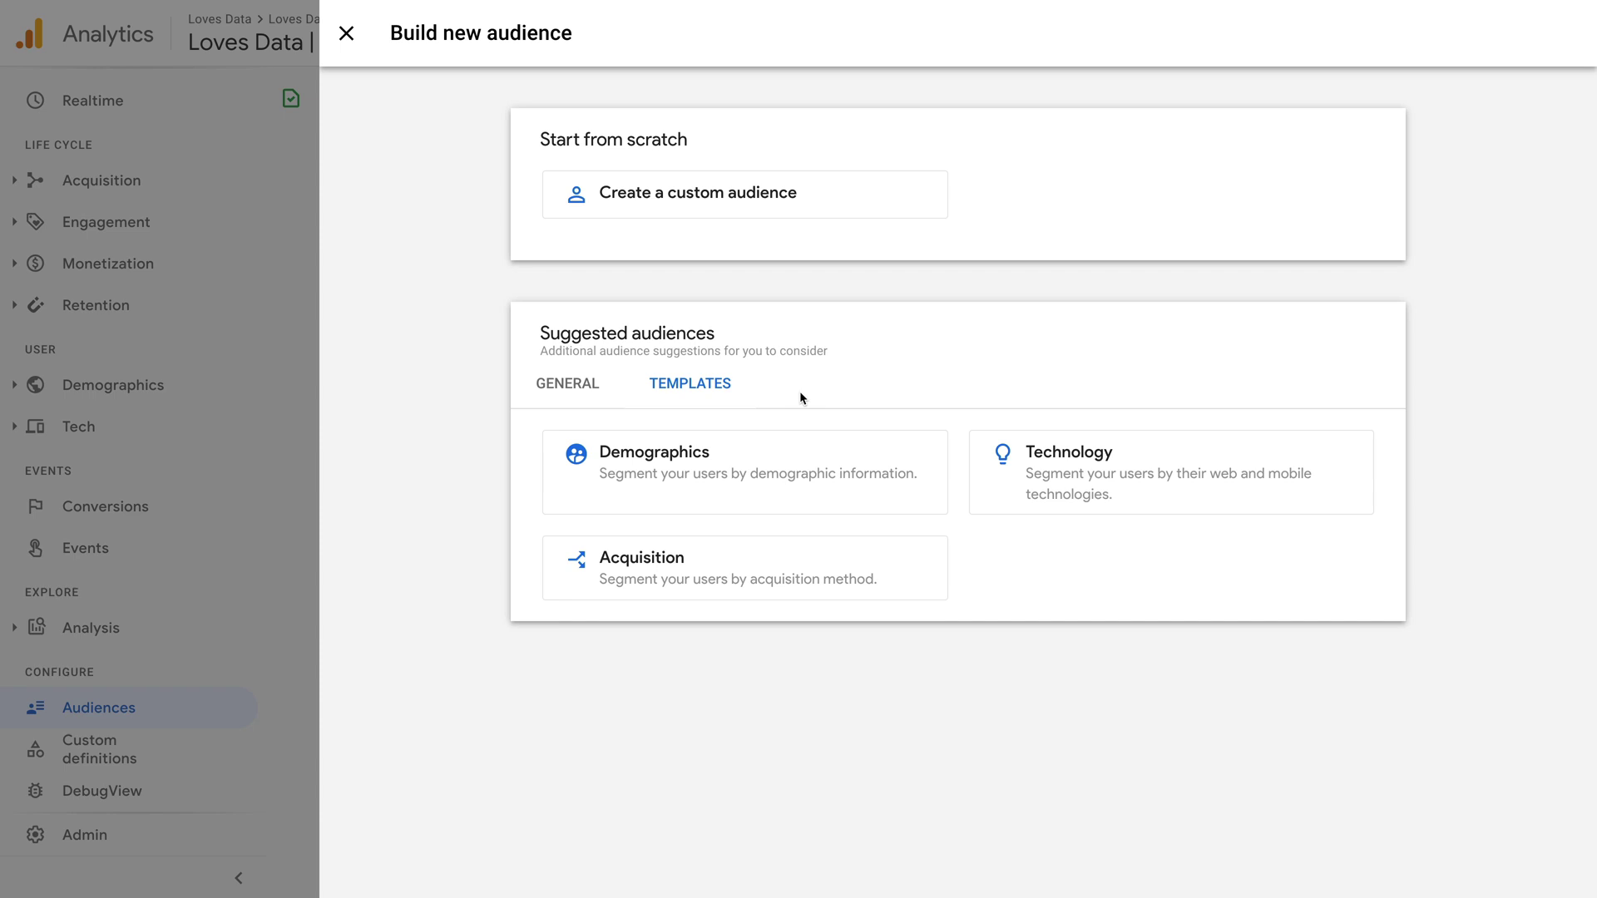
pyautogui.click(596, 385)
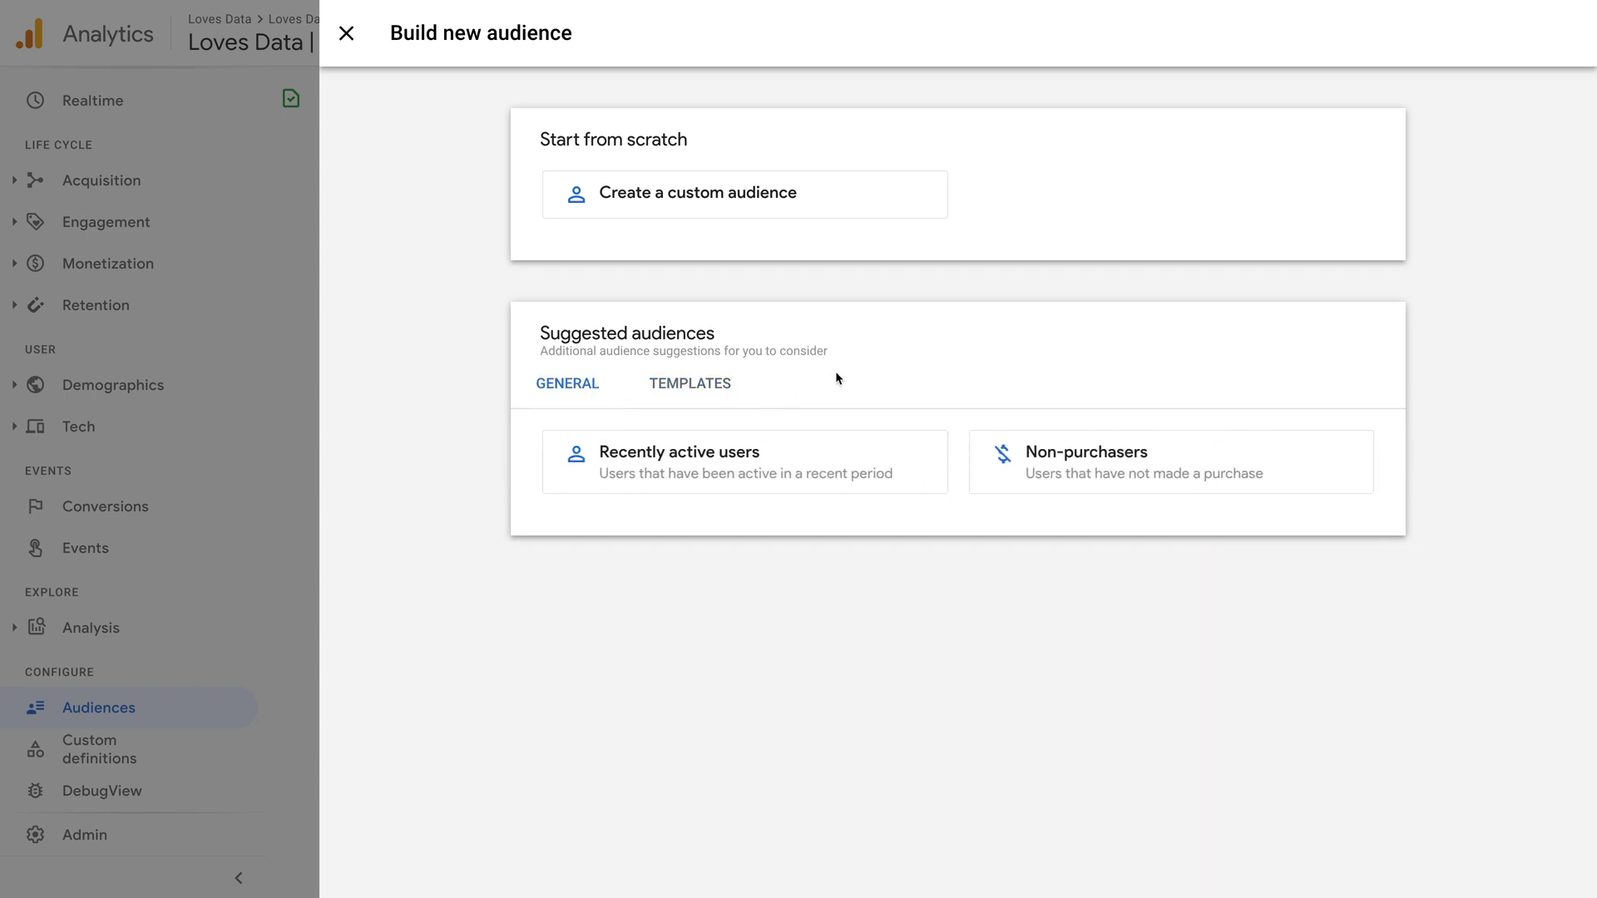
# Step: Pick the suggested Non-purchasers audience and save it
pyautogui.click(1072, 462)
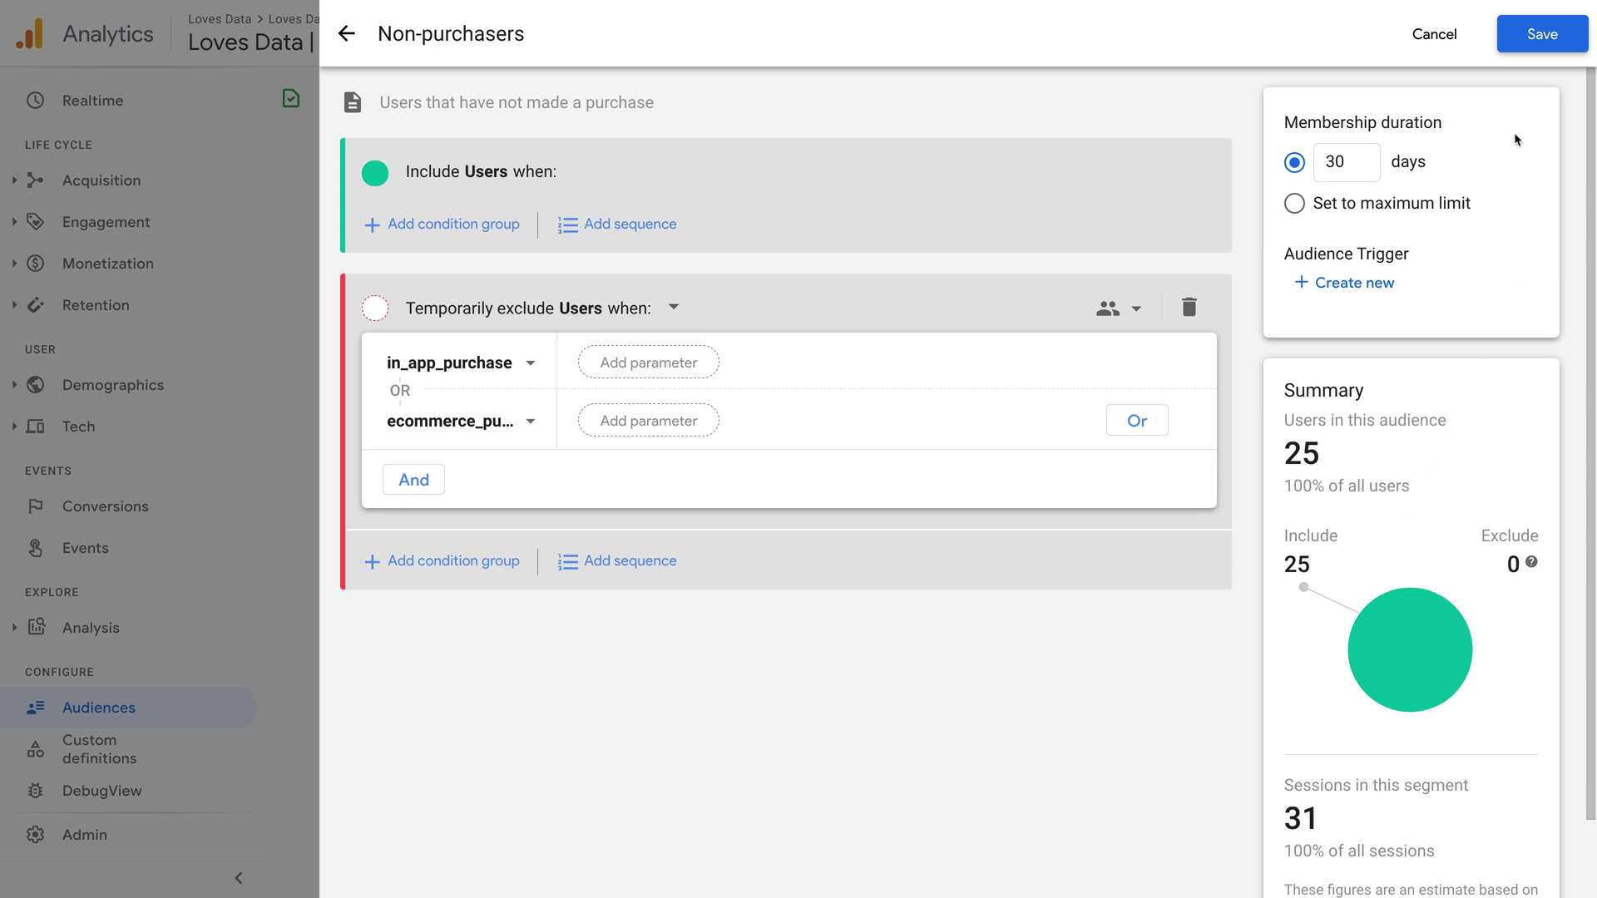
pyautogui.click(1515, 35)
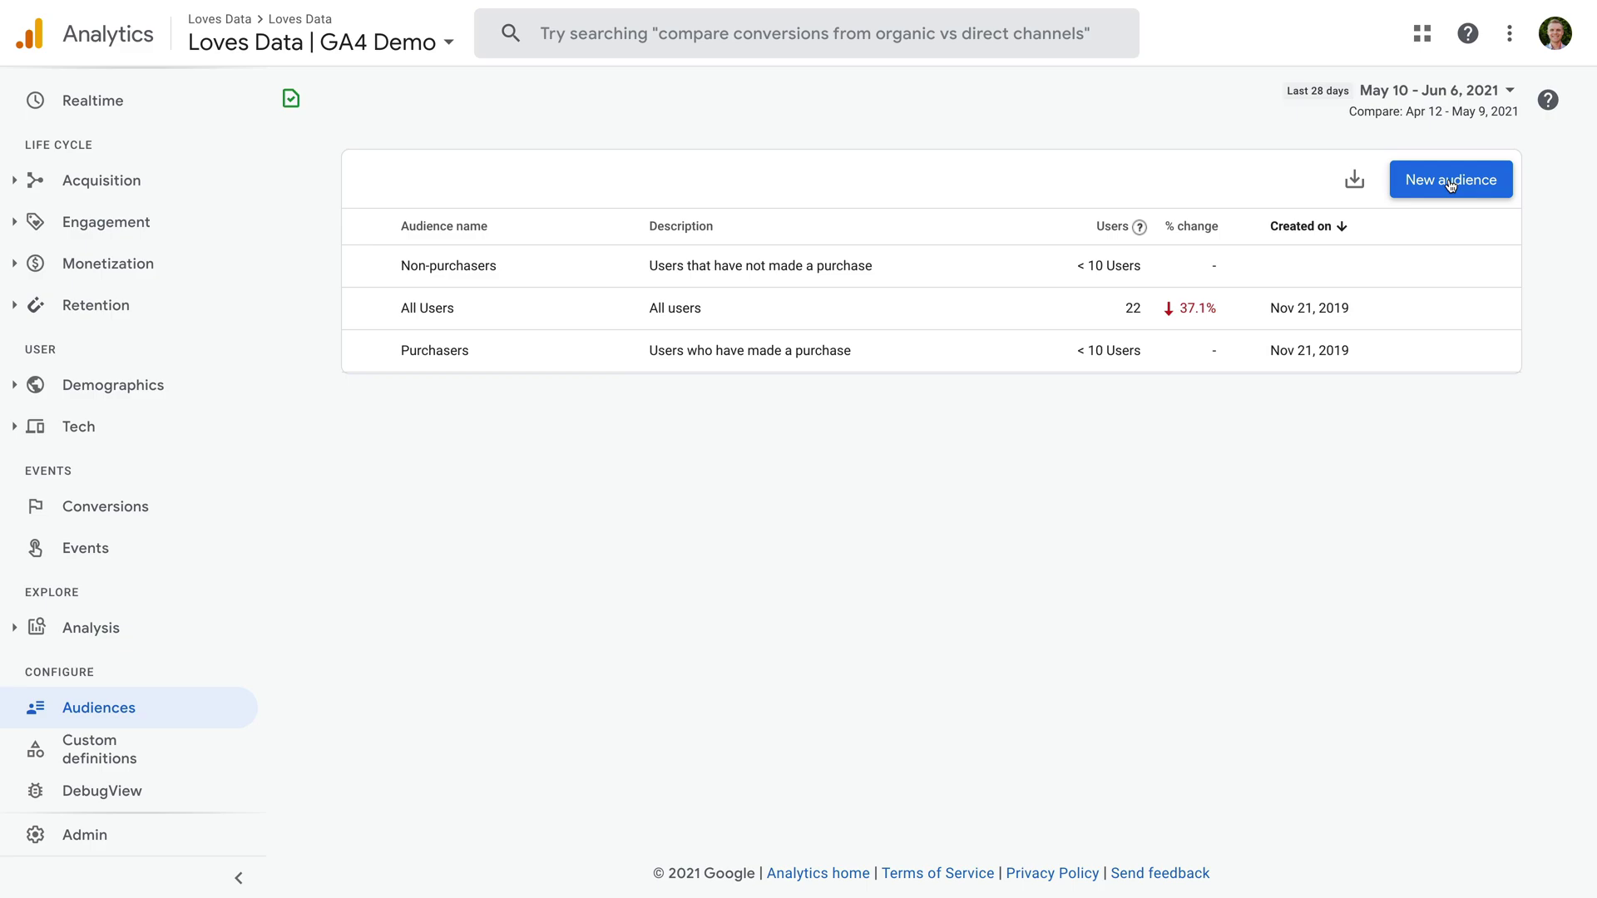
# Step: Create a custom audience named 'Lead' described as 'Users who have converted via our lead form'
pyautogui.click(1451, 181)
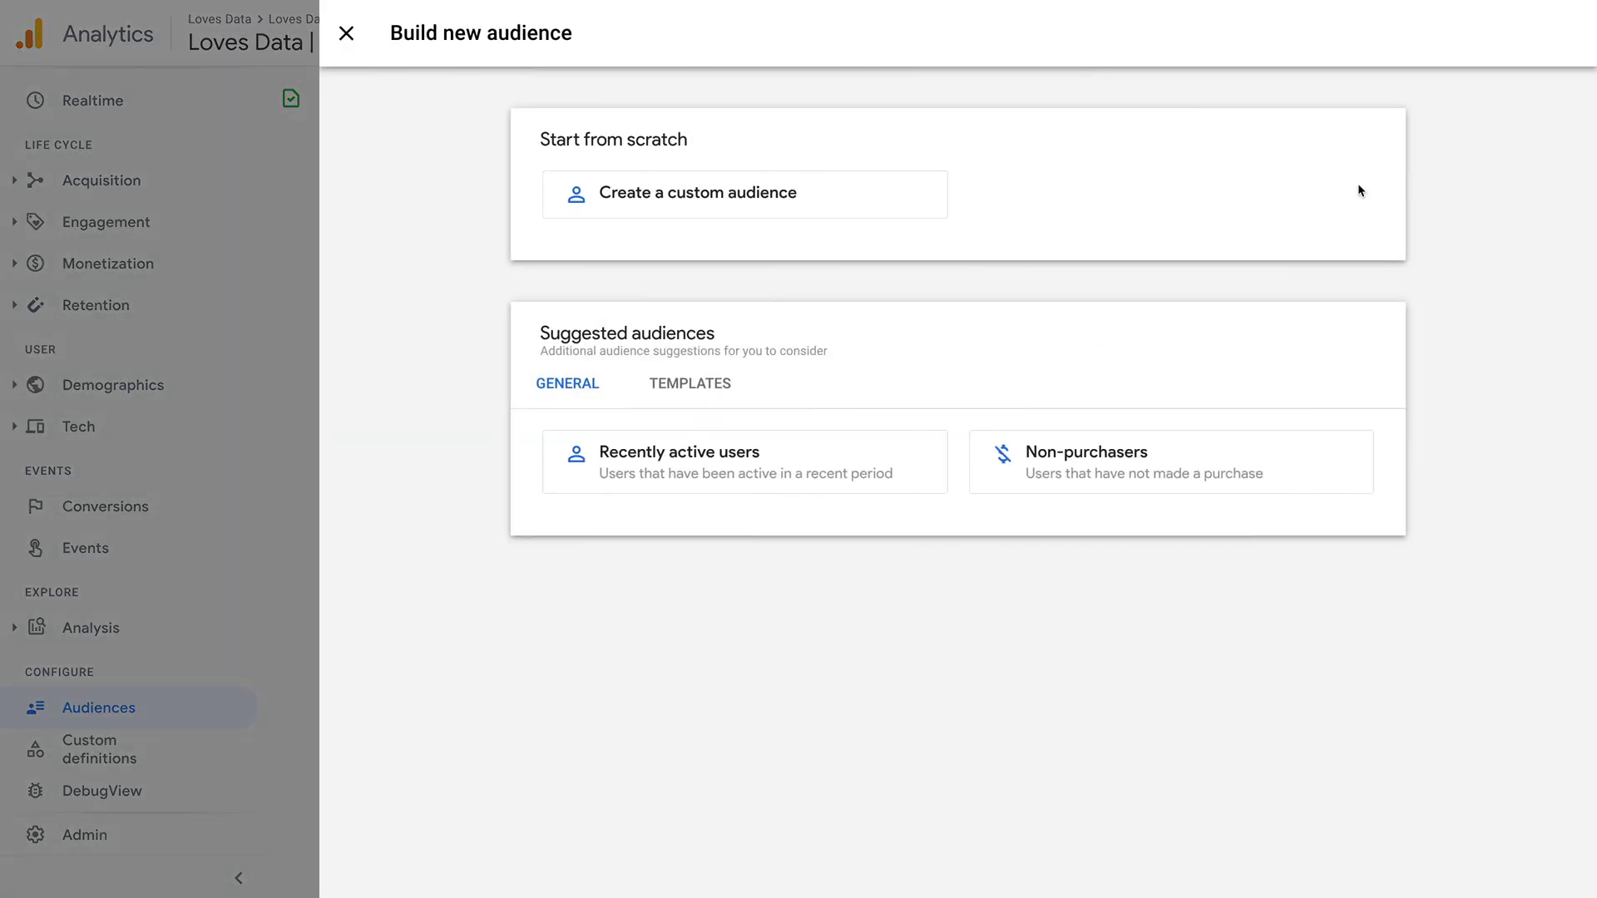
pyautogui.click(833, 203)
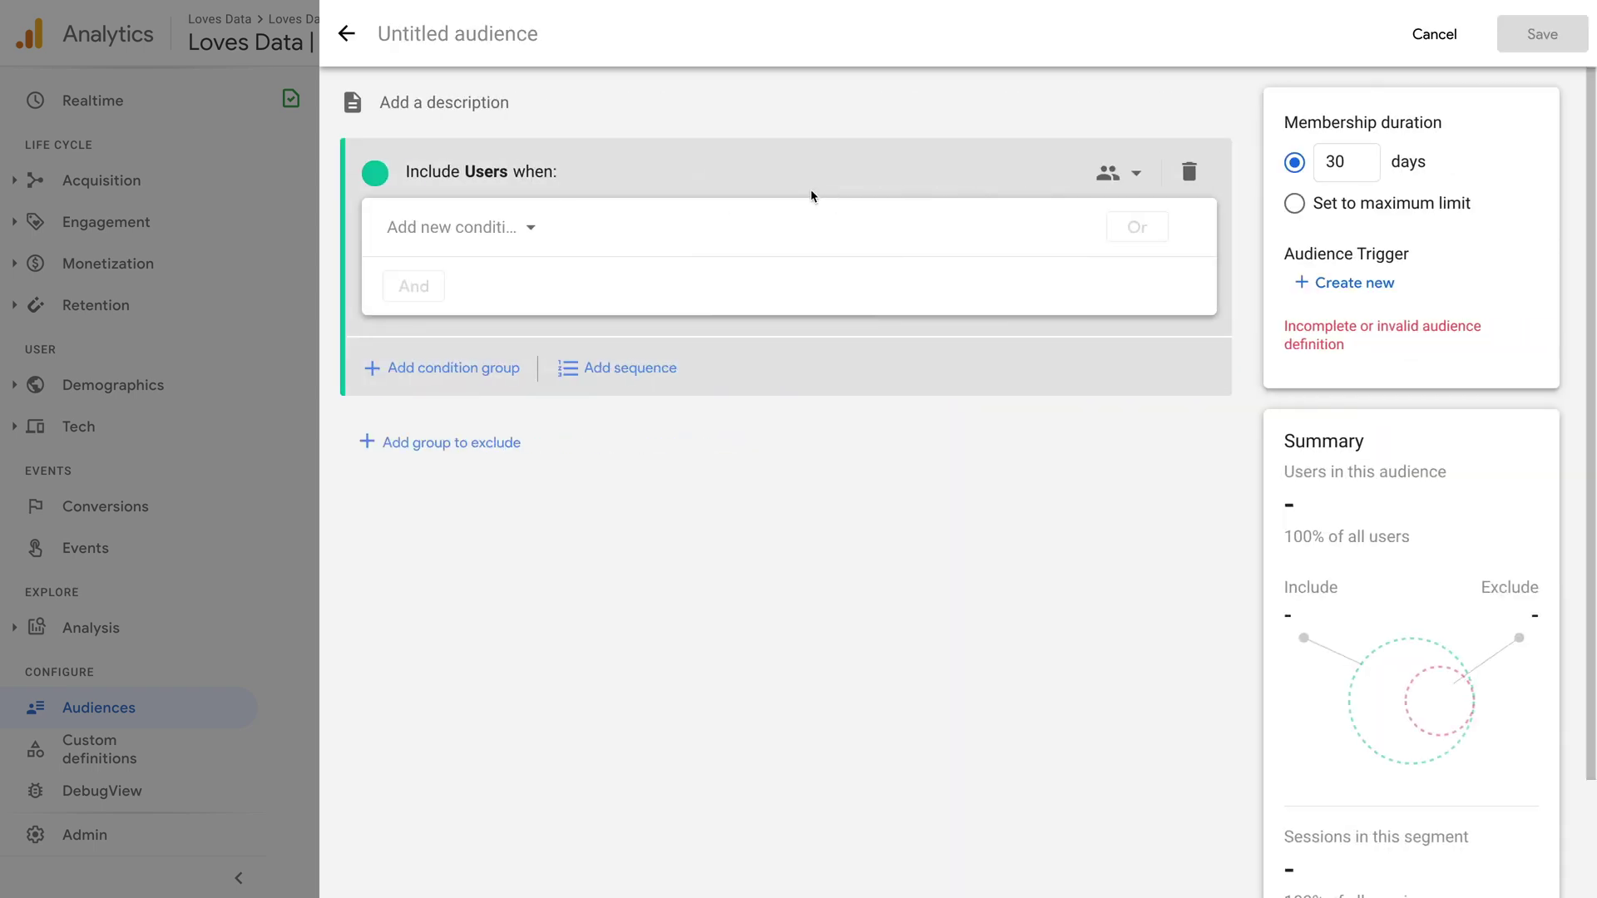
pyautogui.click(509, 32)
pyautogui.write('Lead')
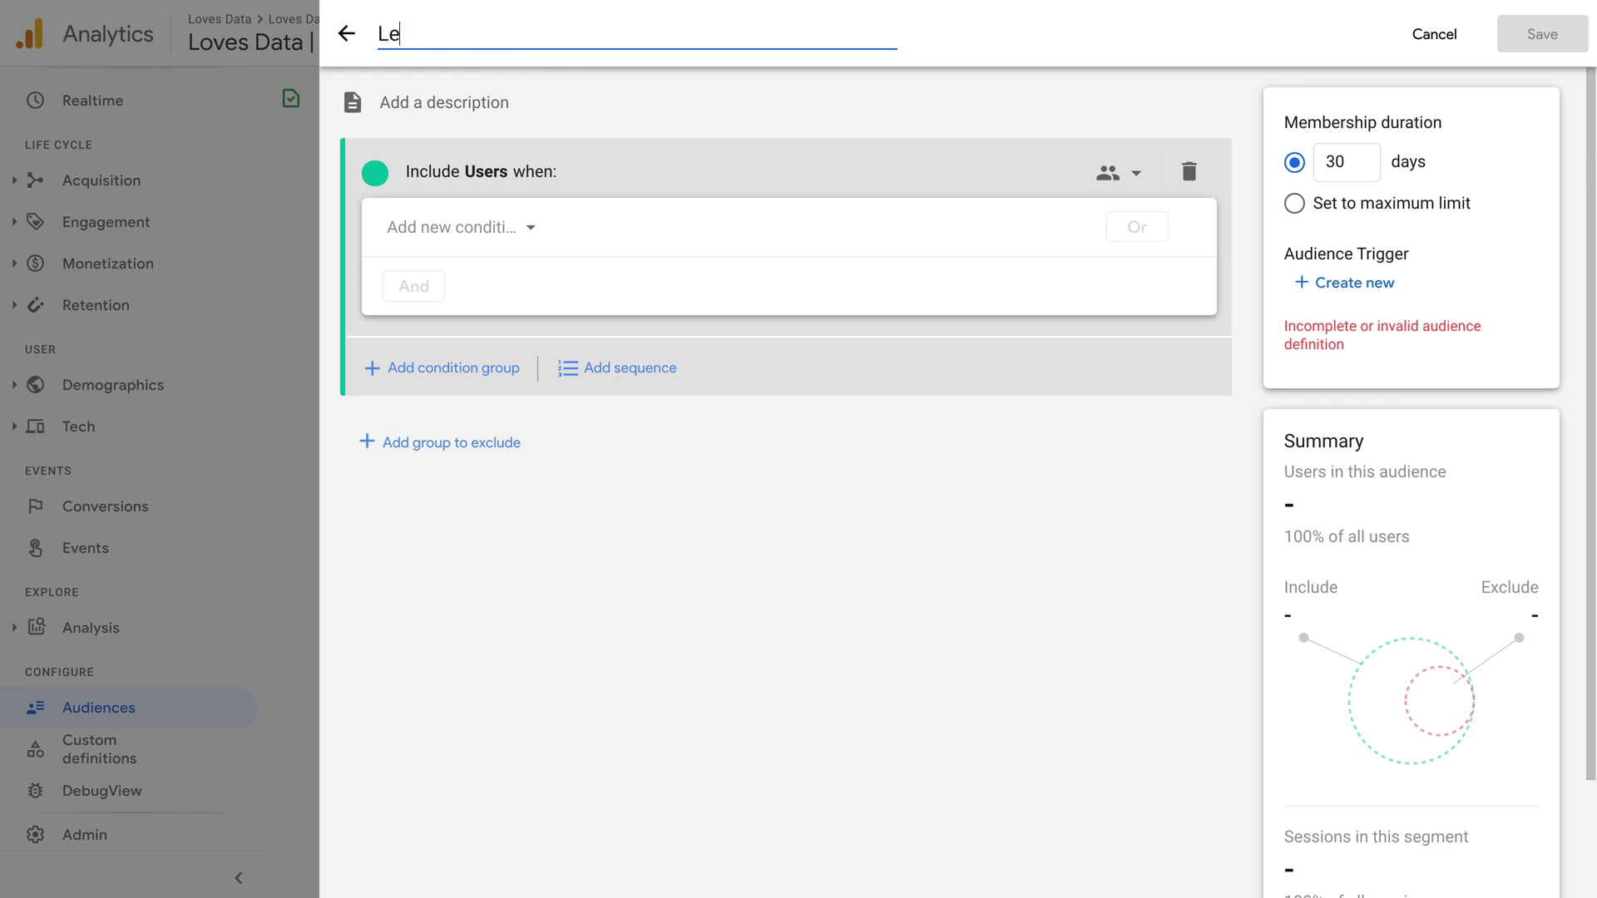
pyautogui.click(535, 101)
pyautogui.write('Users')
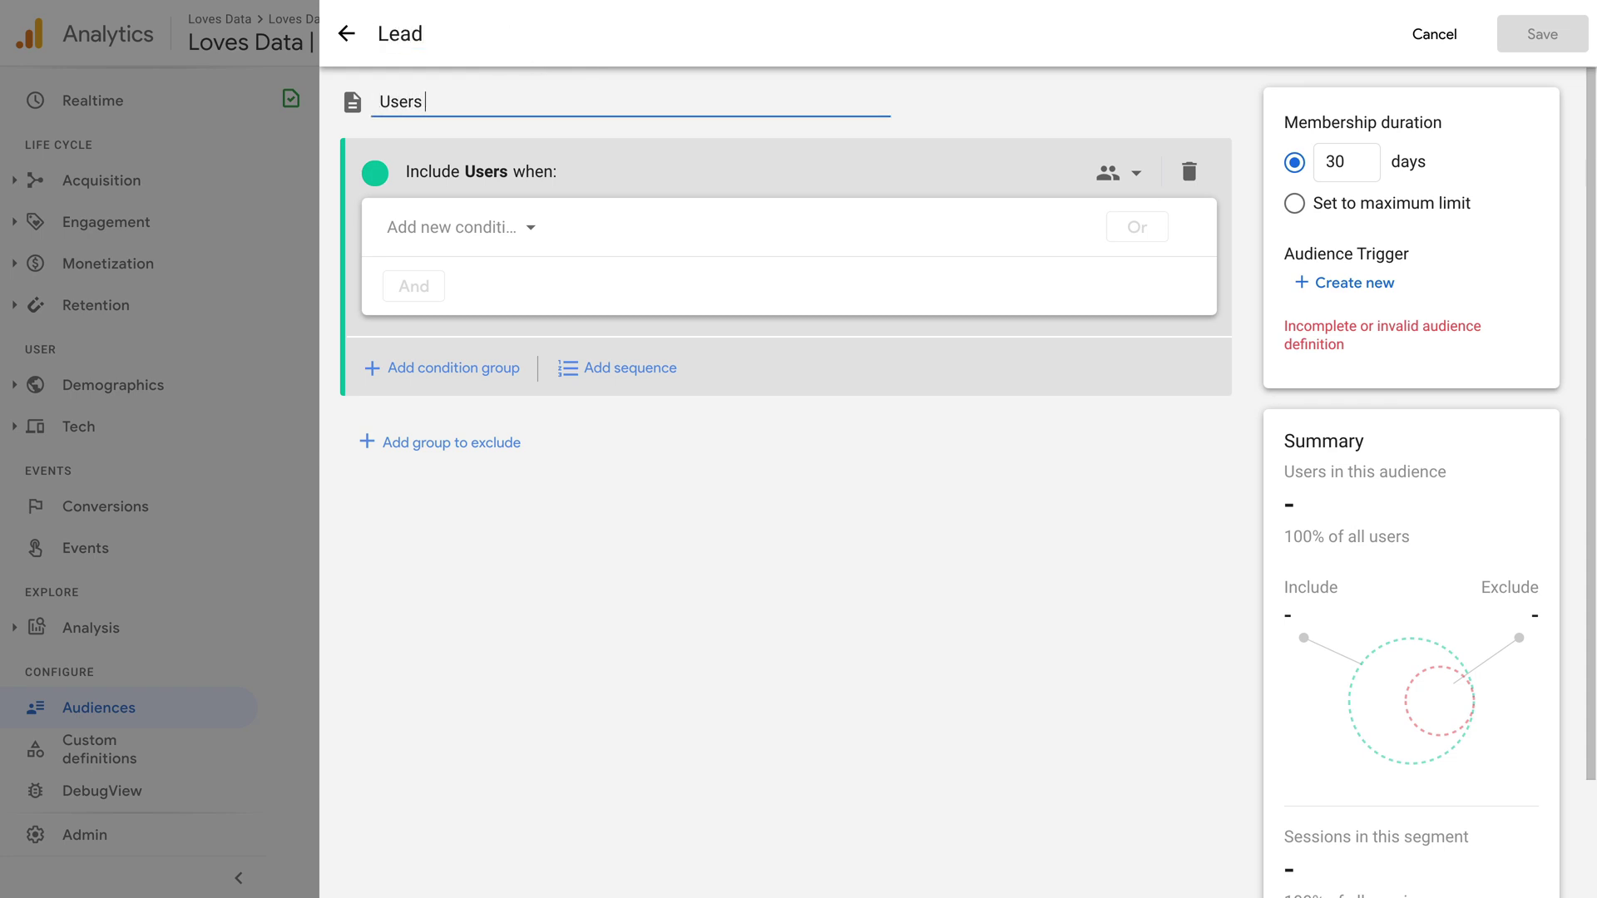
pyautogui.write(' who have converted via our lead form')
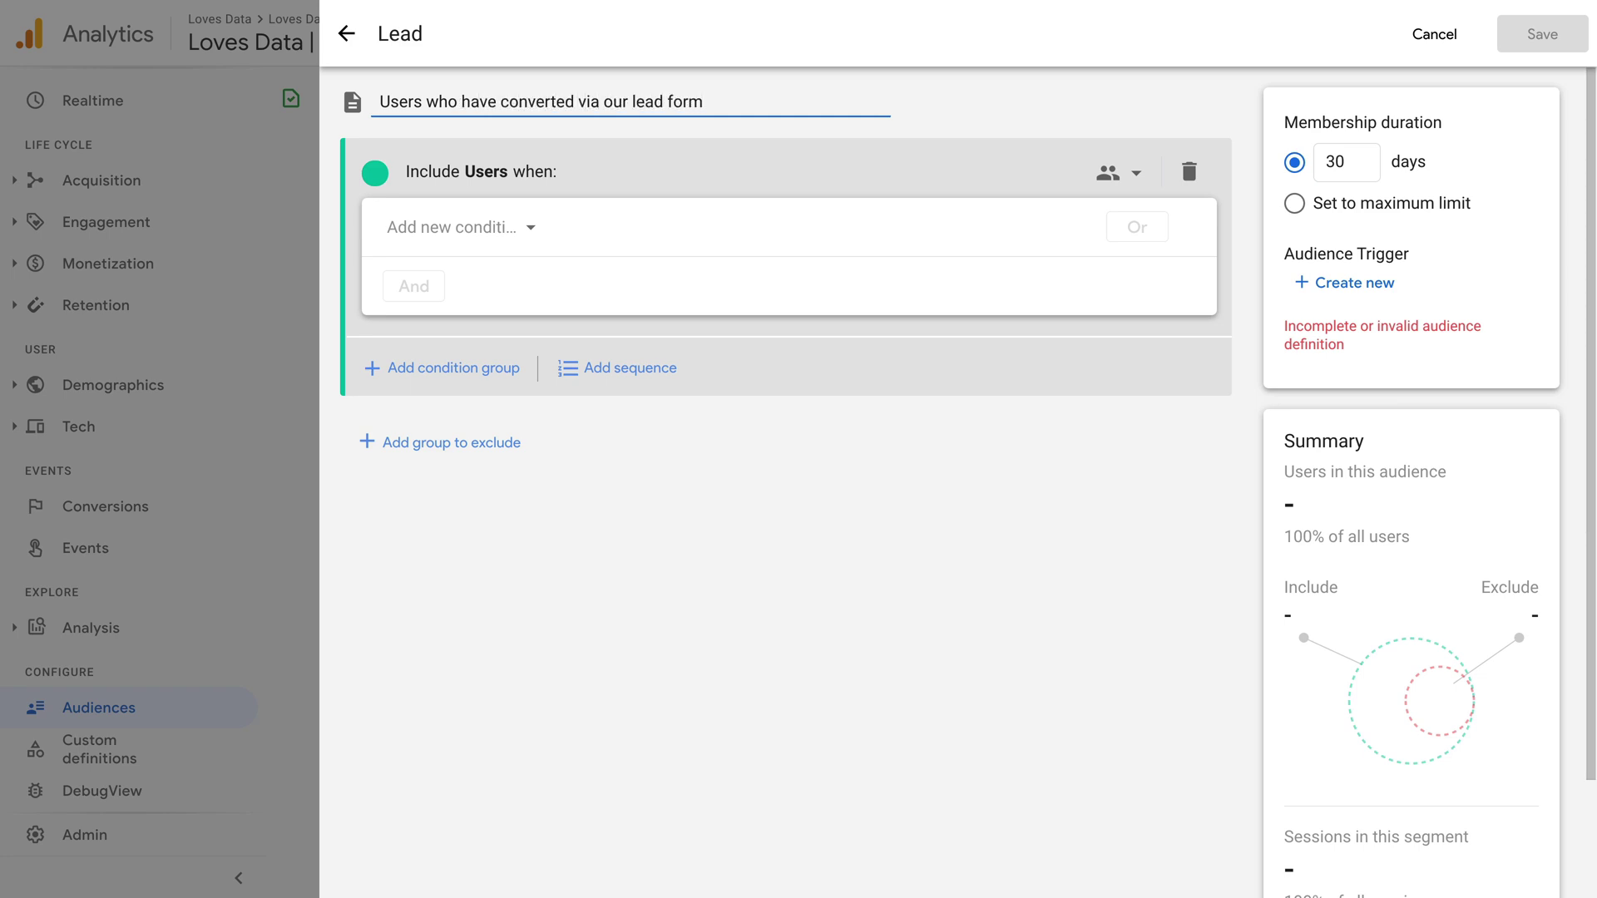
# Step: Set the include condition to the generate_lead event, estimating 6 users and 10 sessions
pyautogui.click(508, 224)
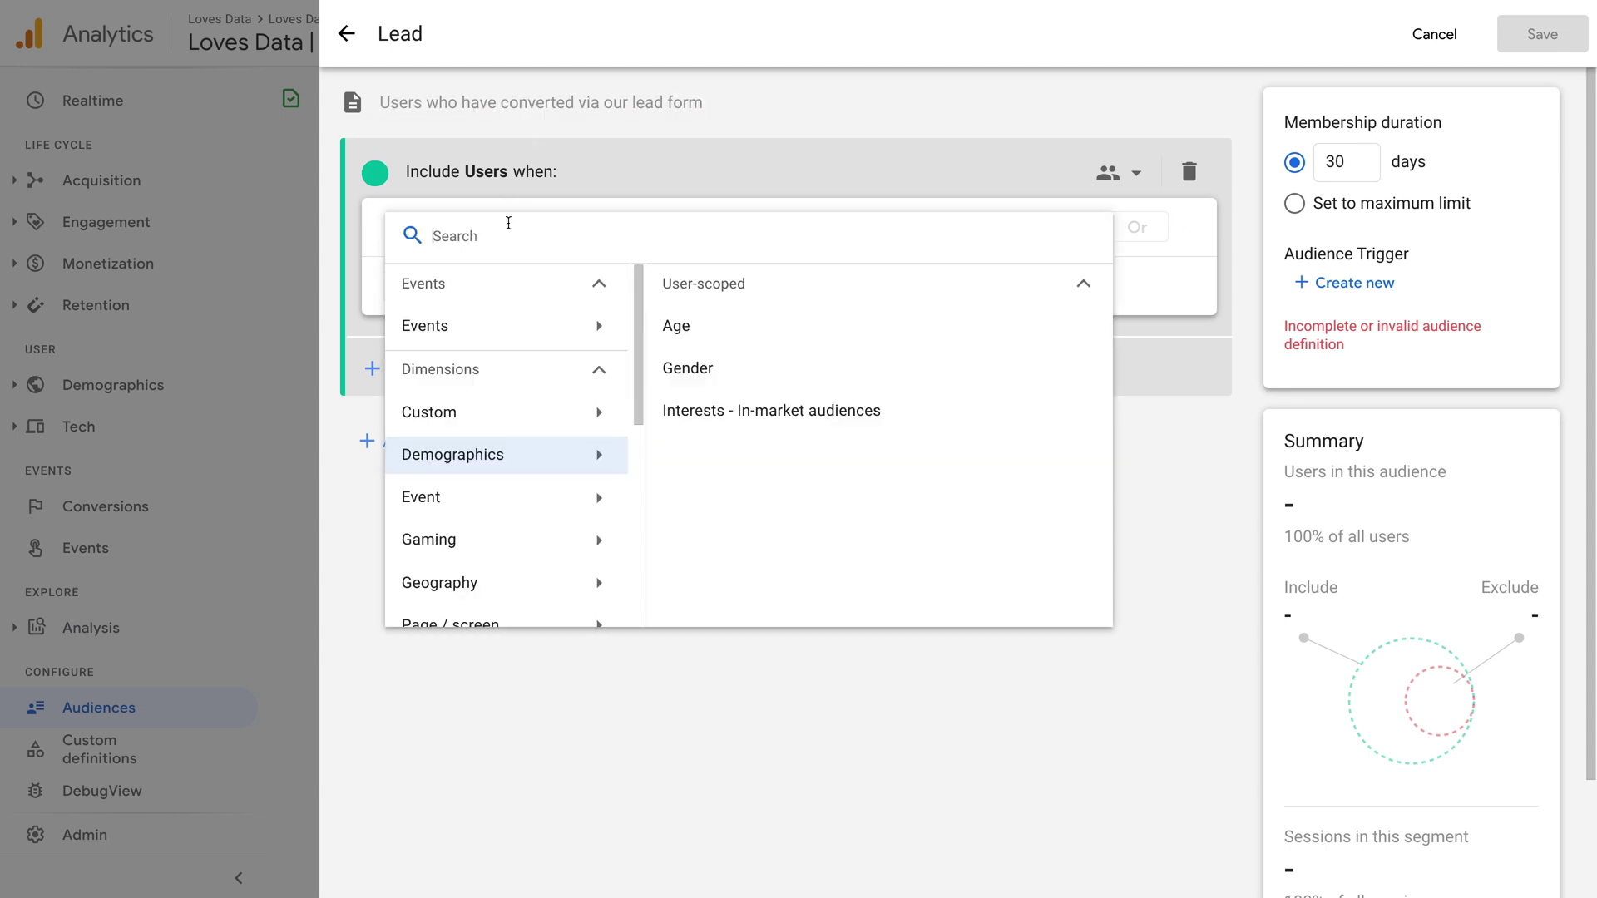
pyautogui.click(593, 331)
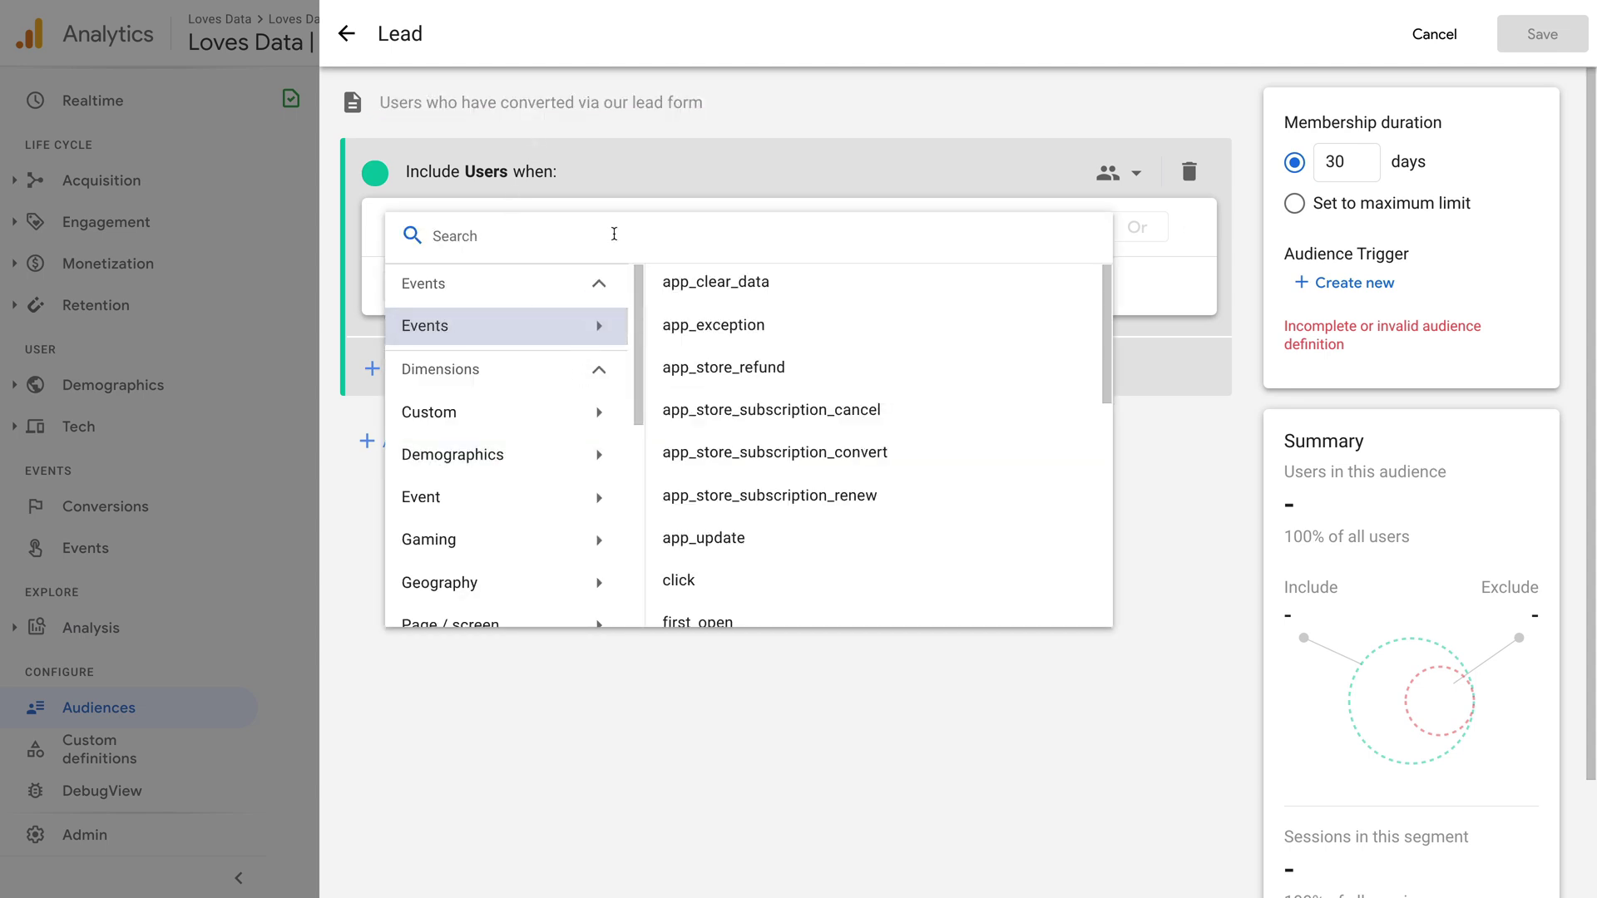
pyautogui.write('generate')
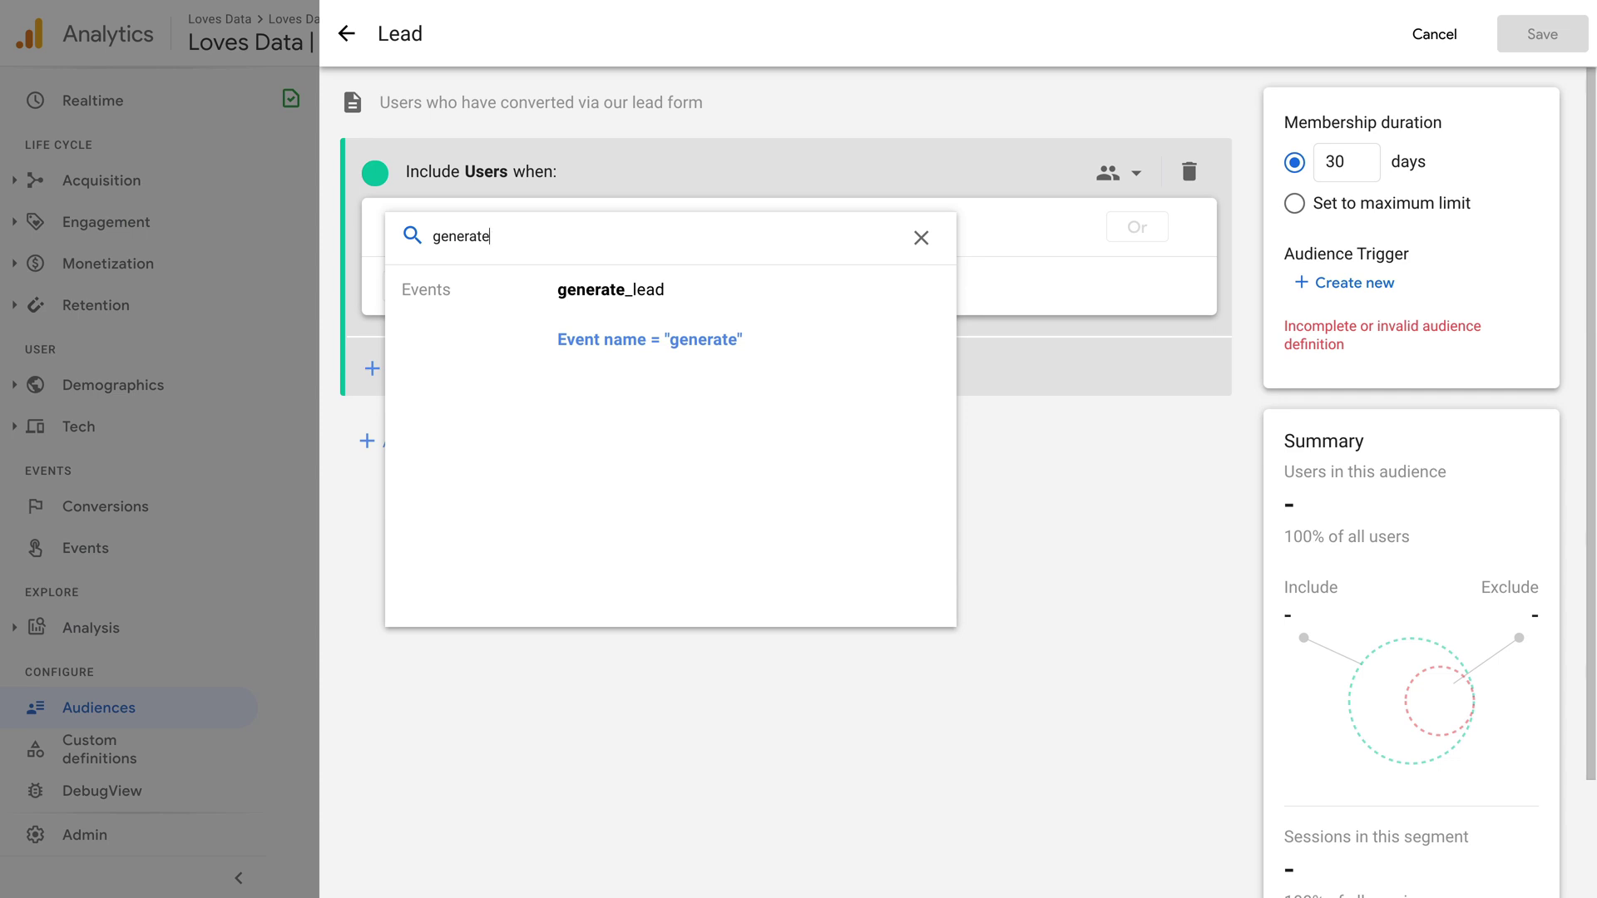
pyautogui.click(608, 297)
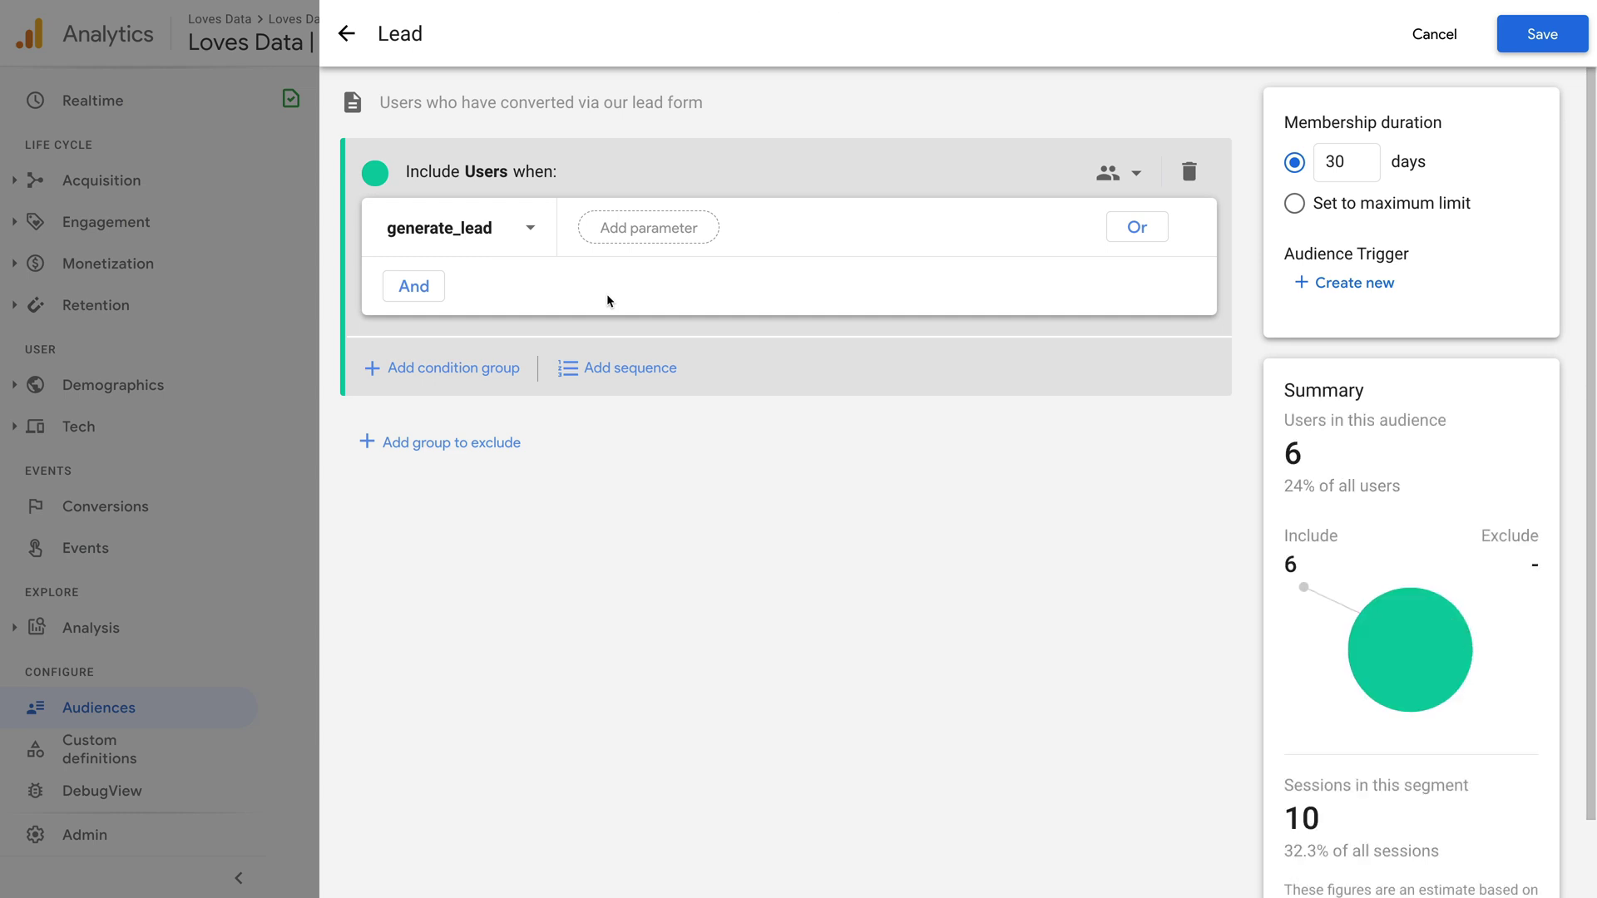
# Step: Replace the condition with Page path and screen class containing 'thank-you', estimating 5 users
pyautogui.click(521, 231)
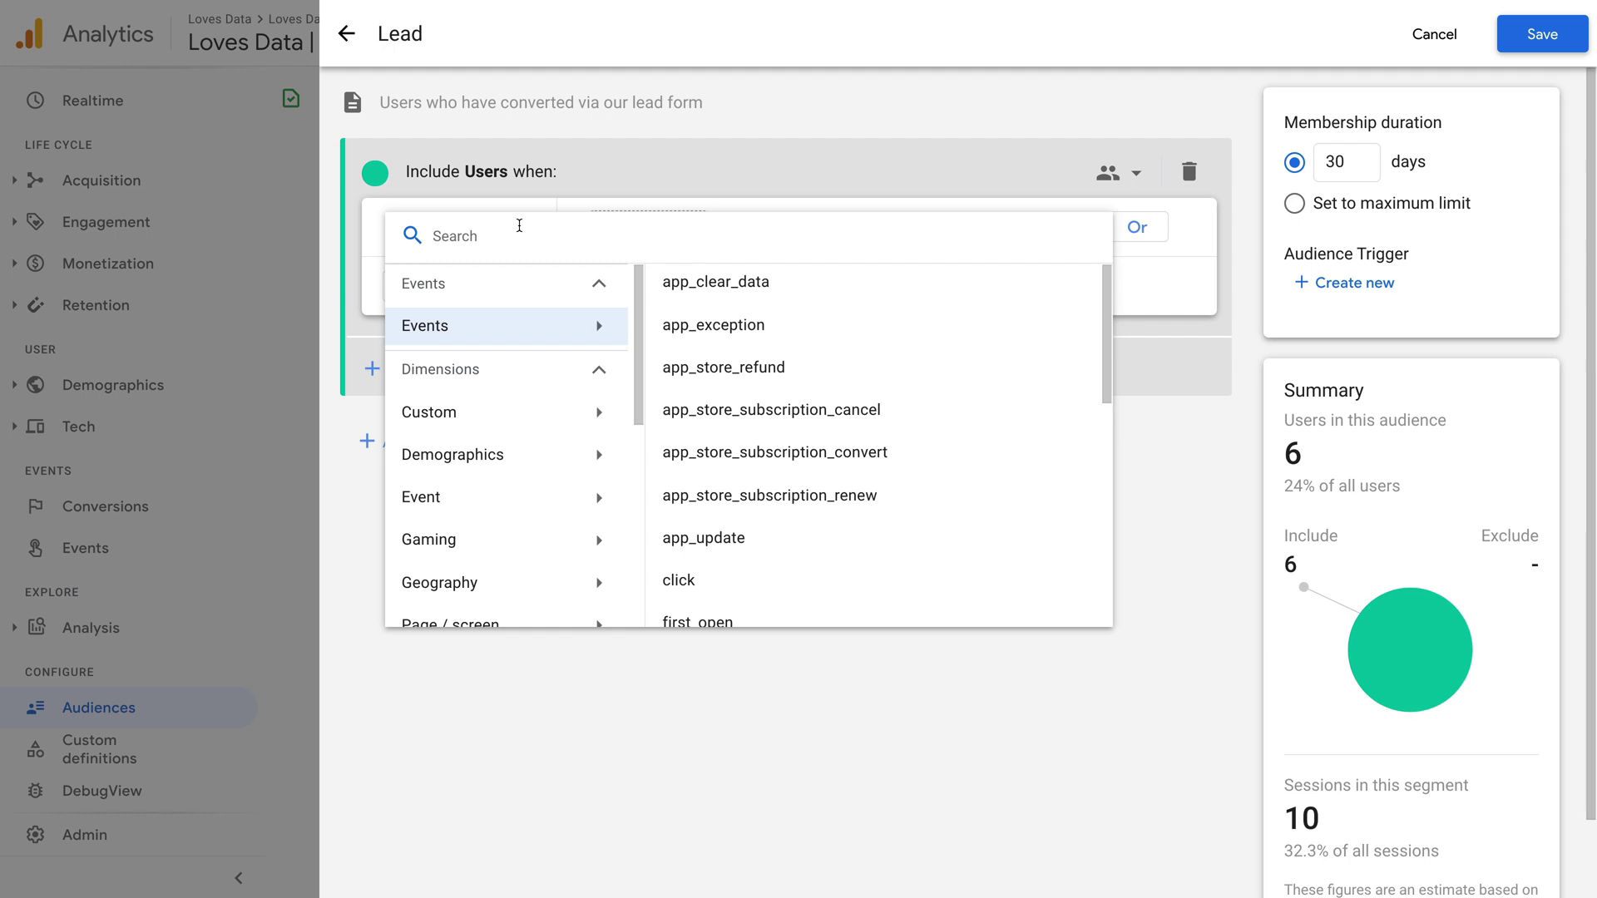
pyautogui.write('page pa')
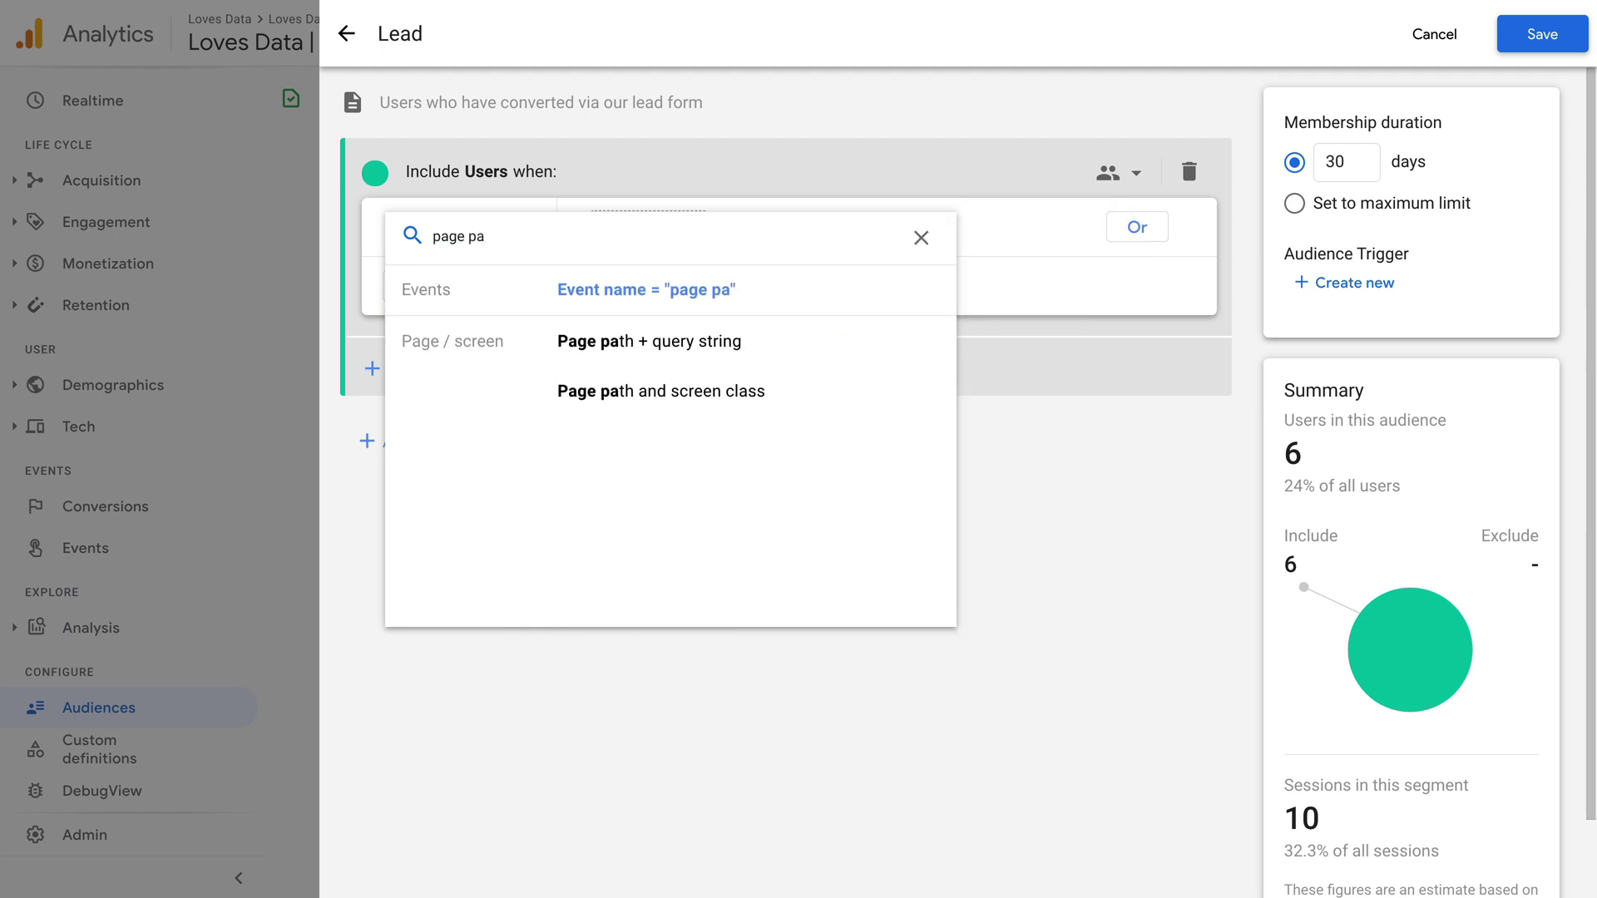
pyautogui.click(717, 393)
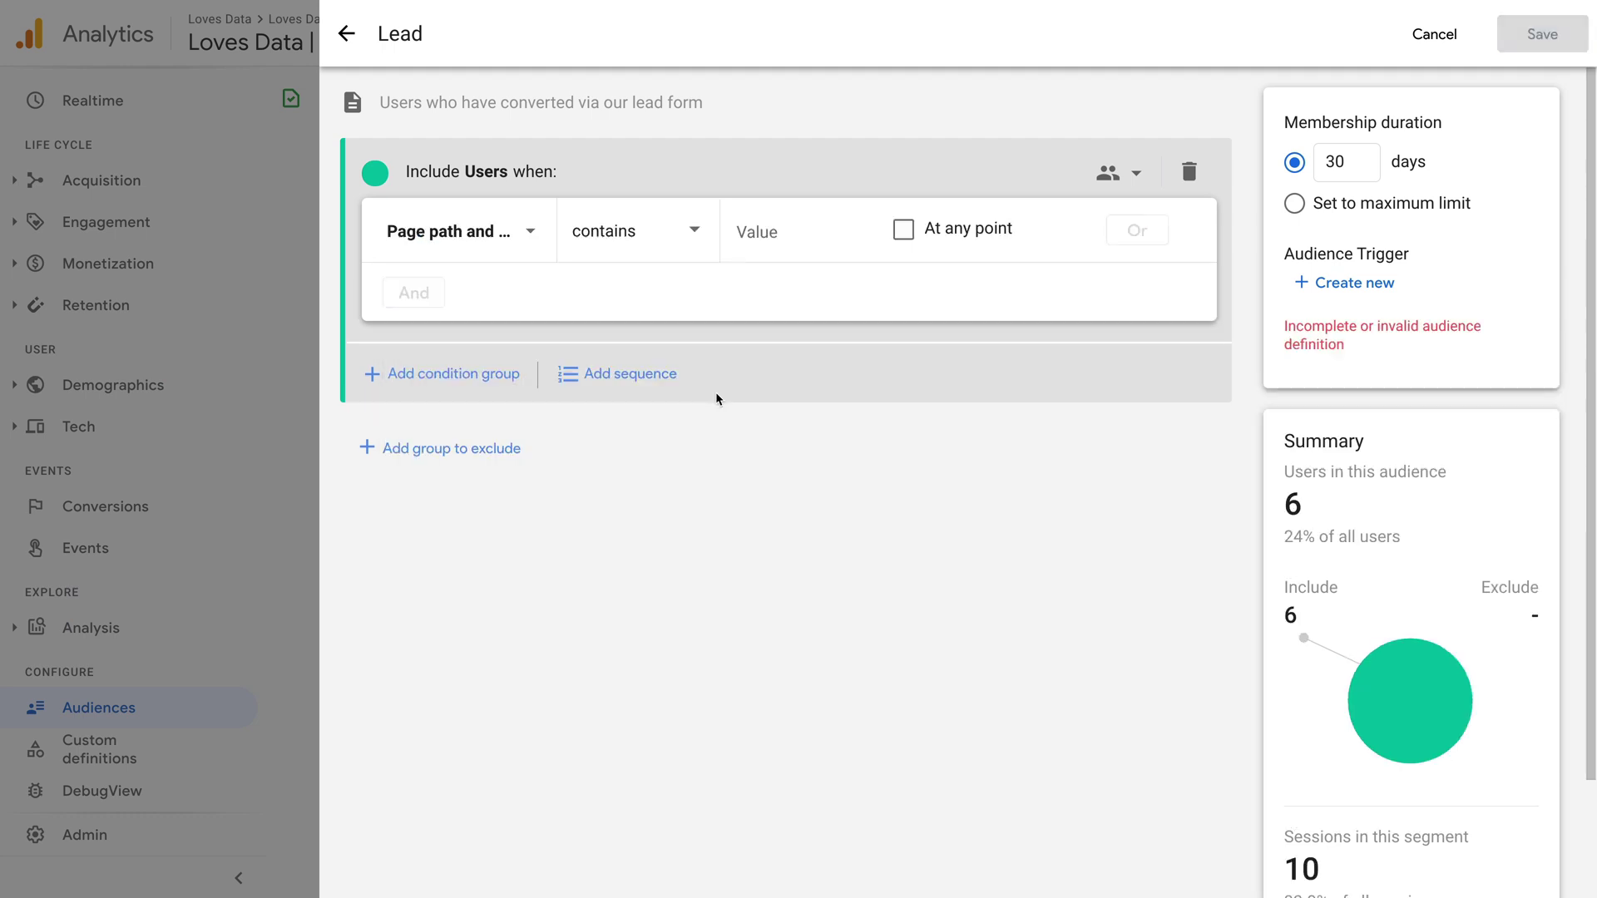
pyautogui.click(780, 256)
pyautogui.write('thank-you')
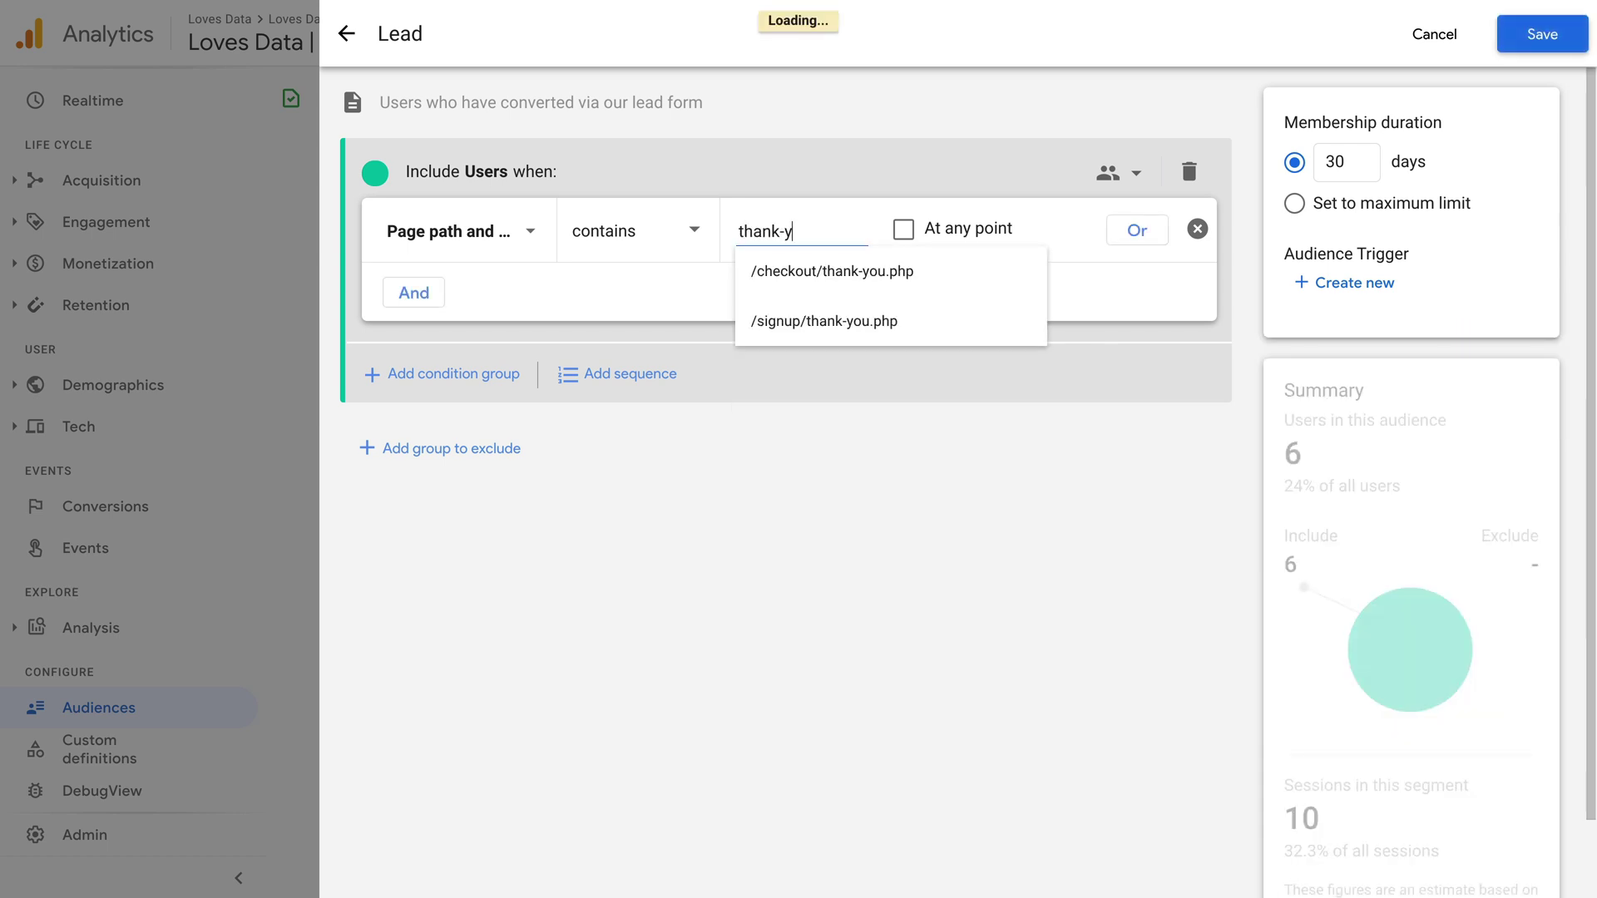
pyautogui.click(827, 204)
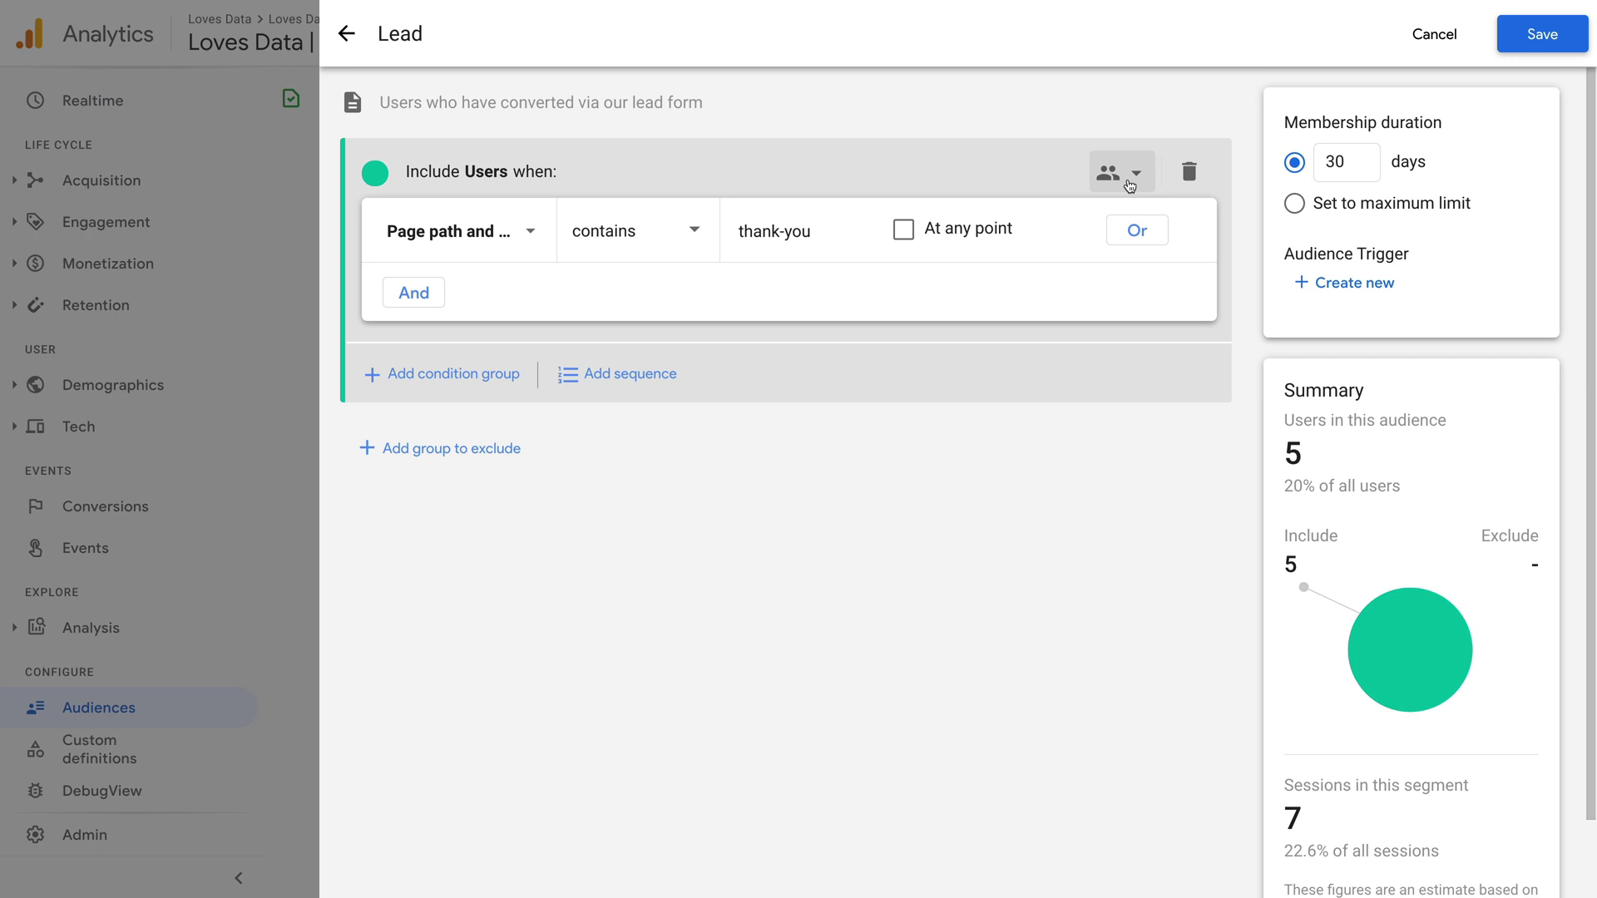
pyautogui.click(1129, 184)
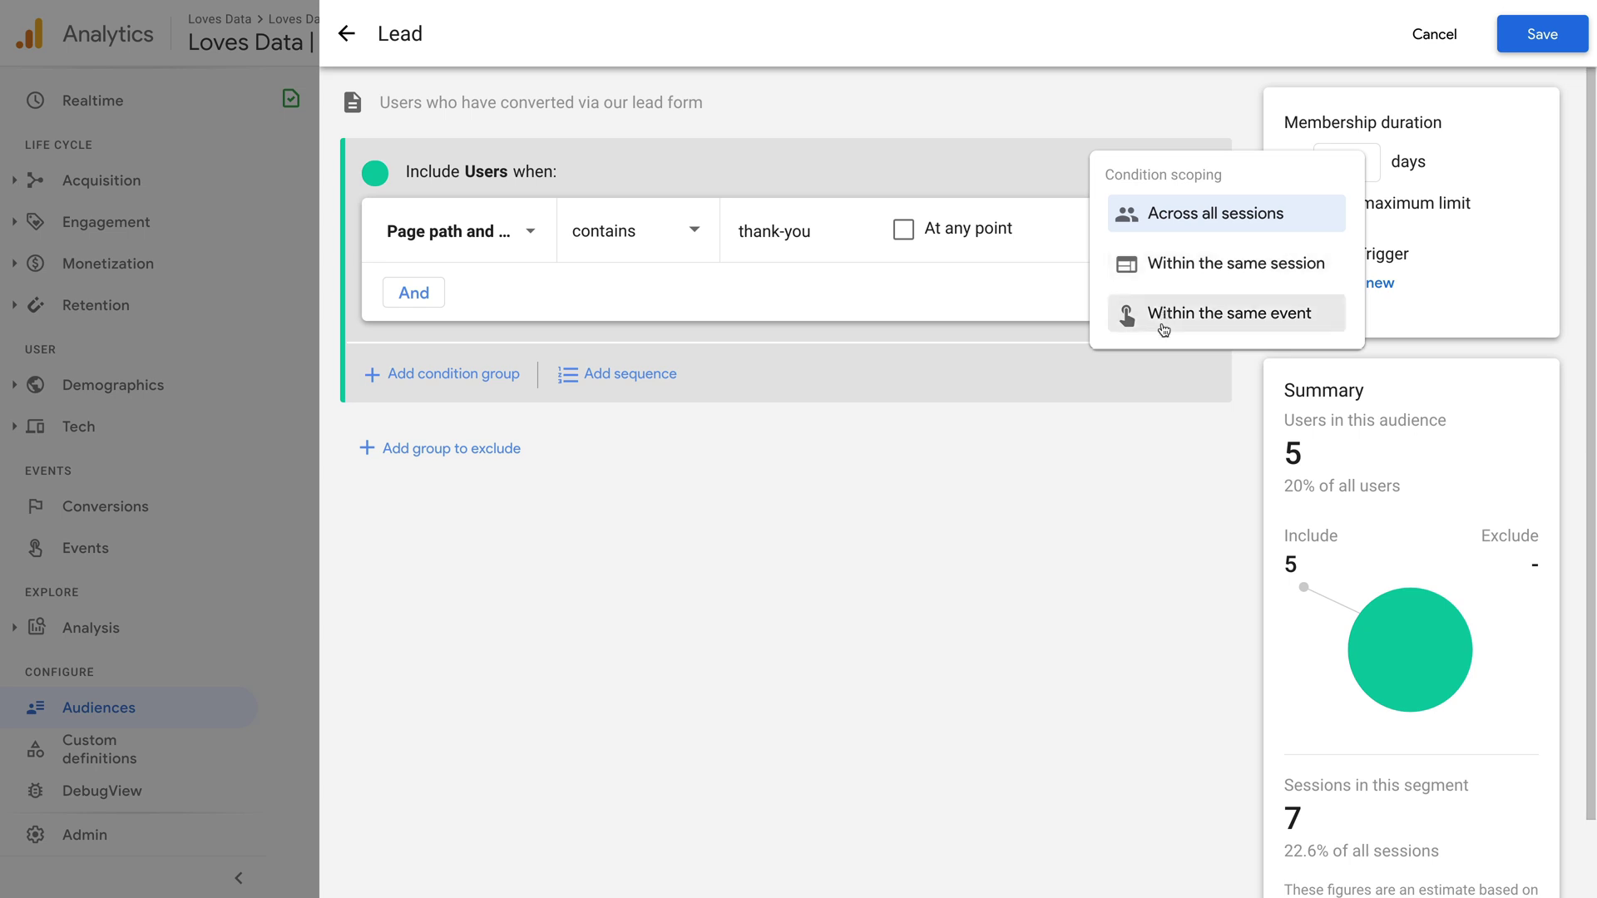
pyautogui.click(978, 286)
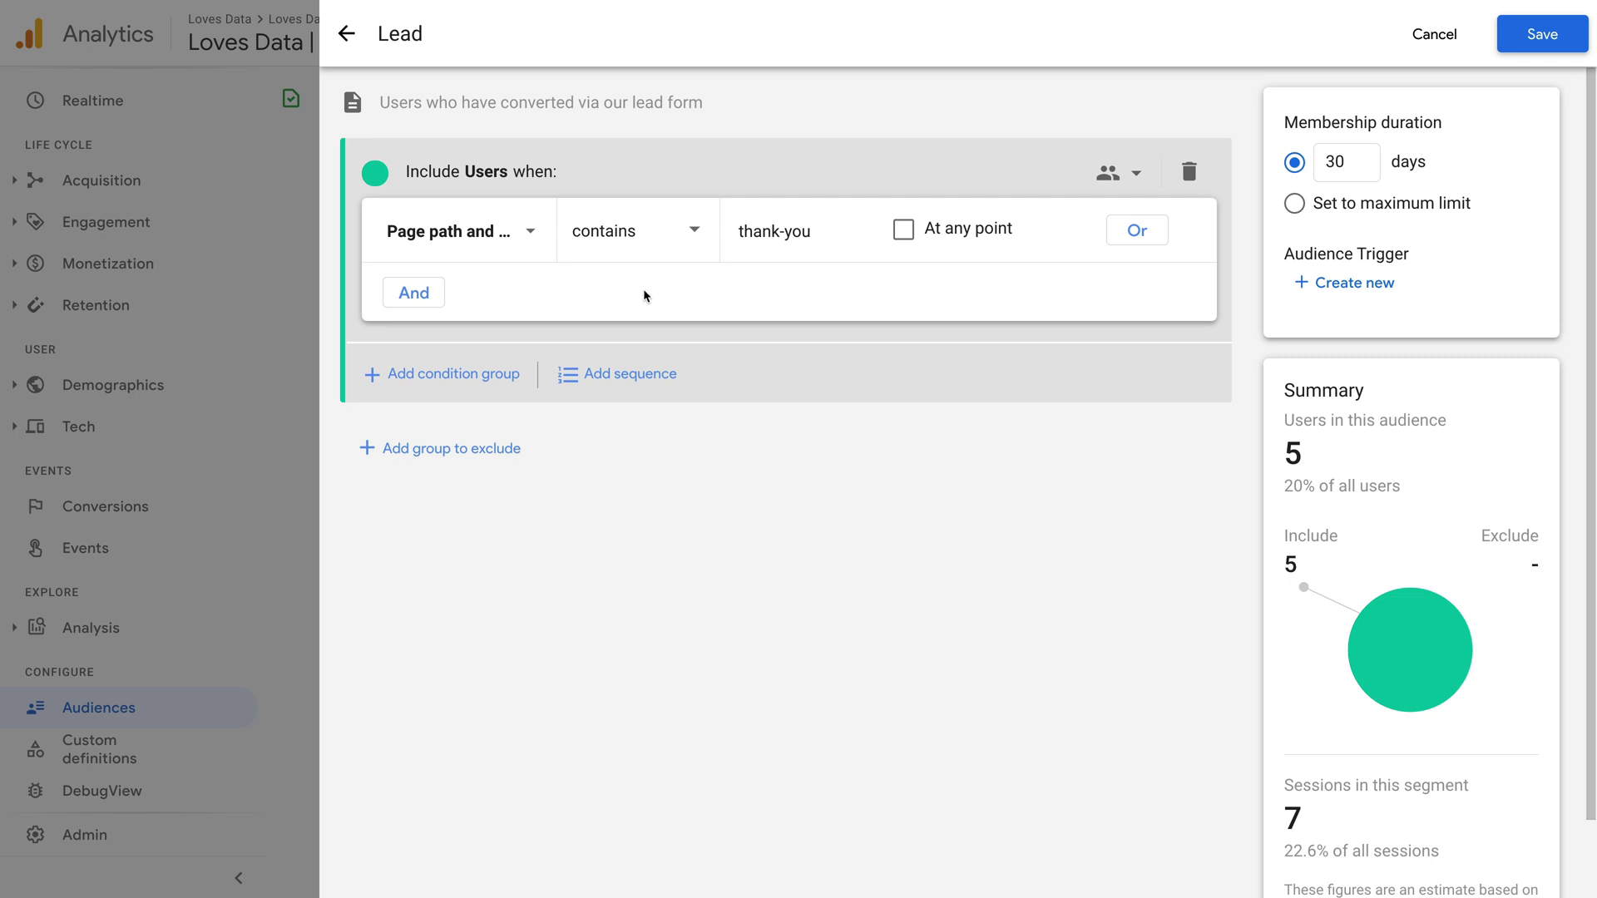
pyautogui.click(934, 235)
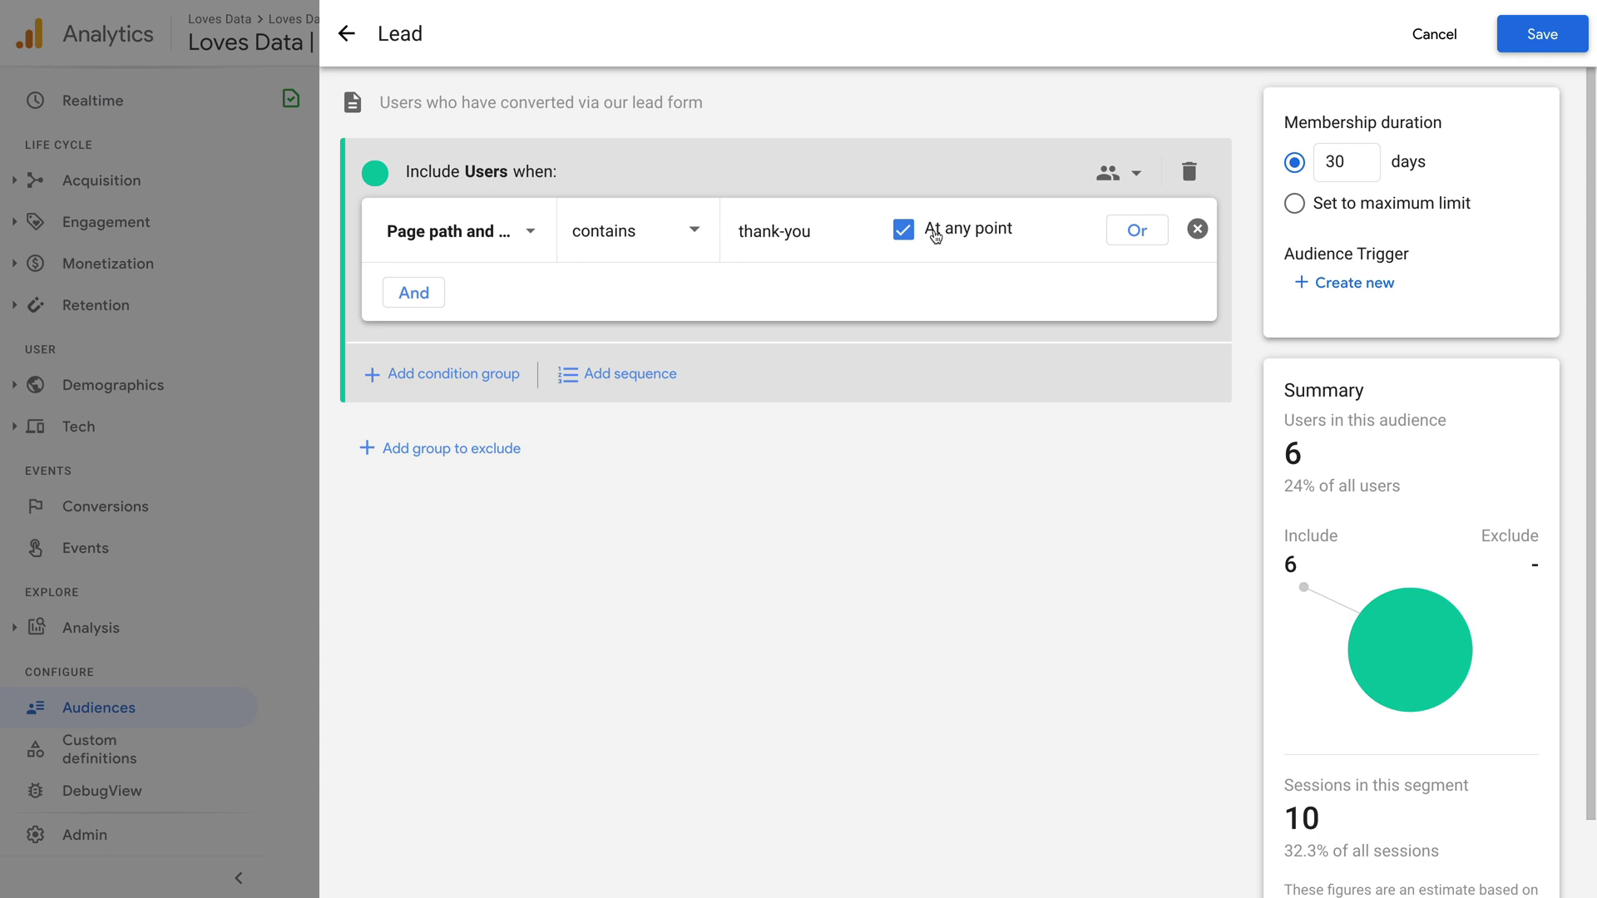
pyautogui.click(936, 236)
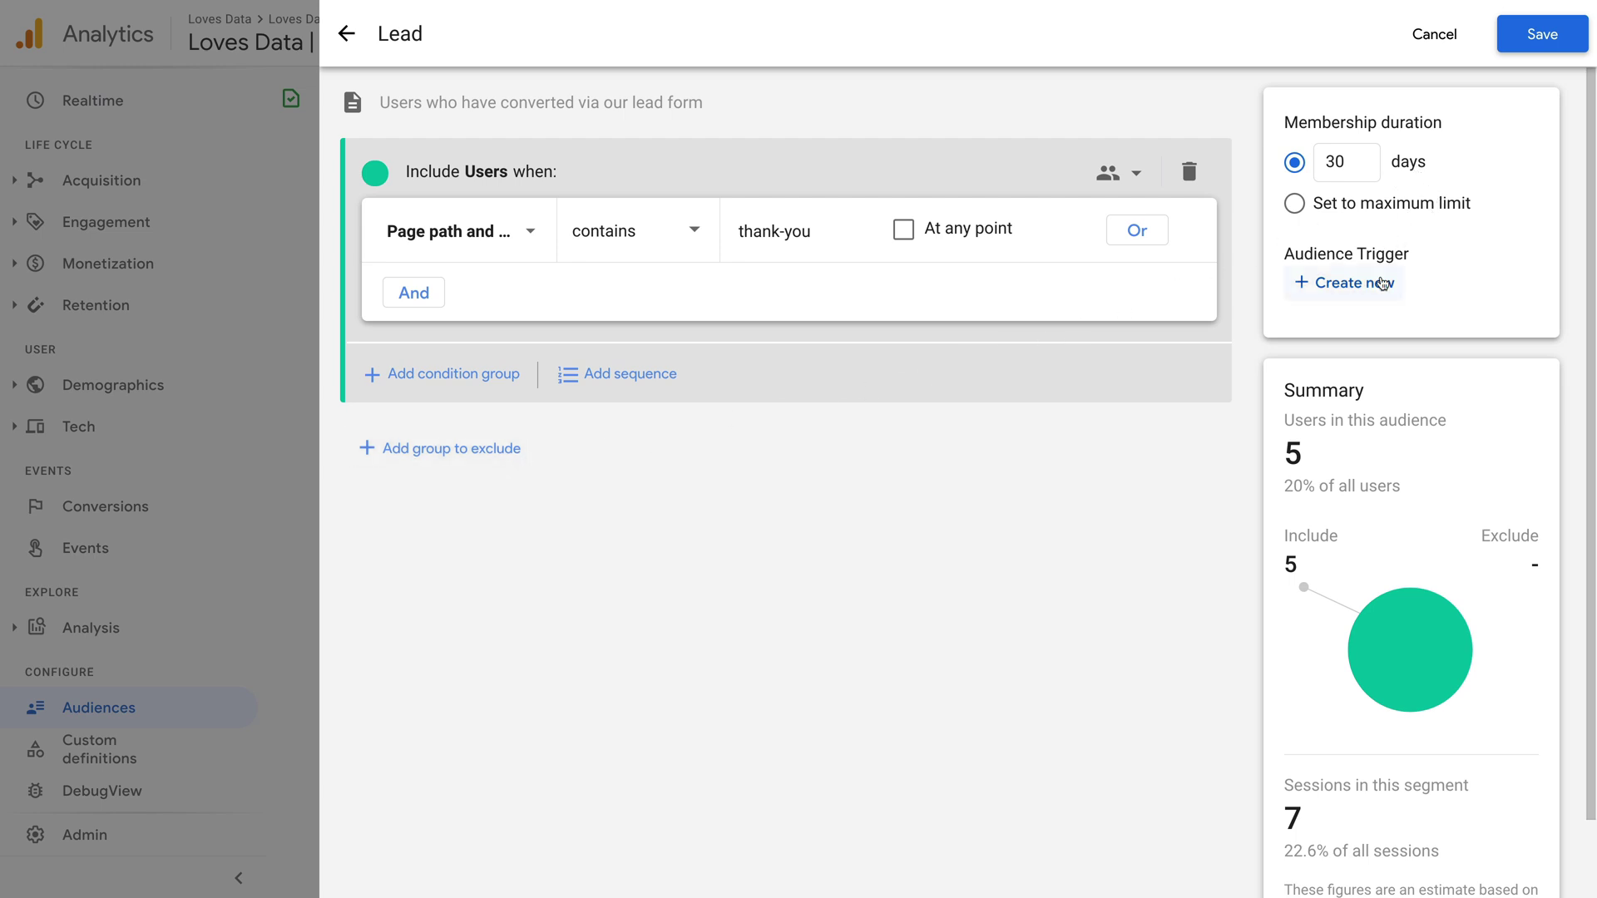
pyautogui.click(1381, 283)
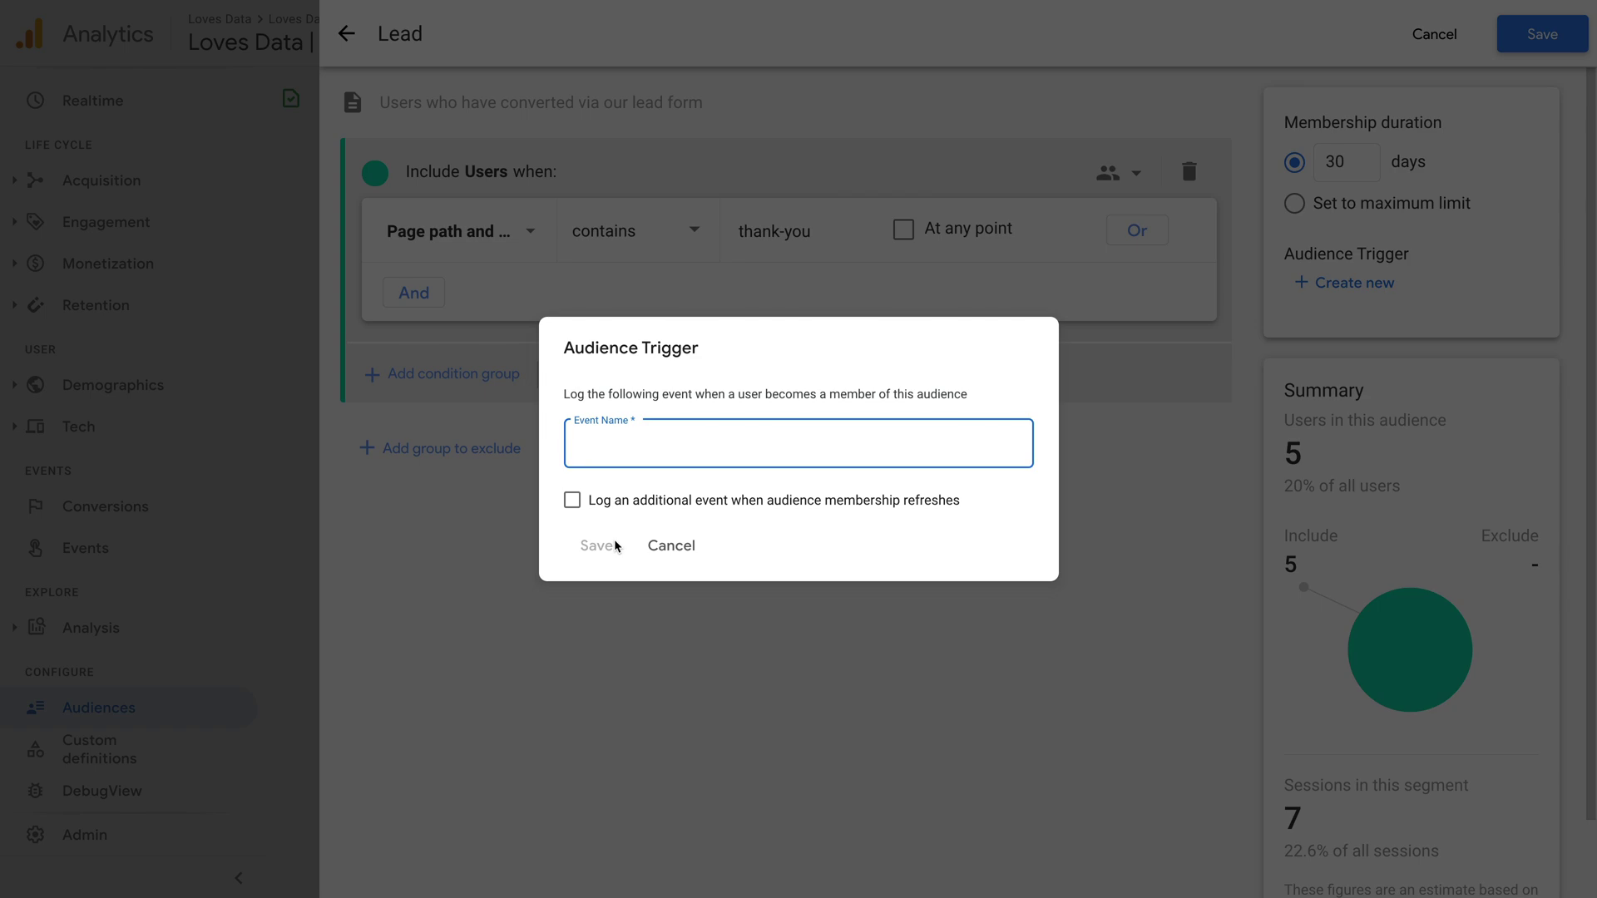
pyautogui.click(672, 547)
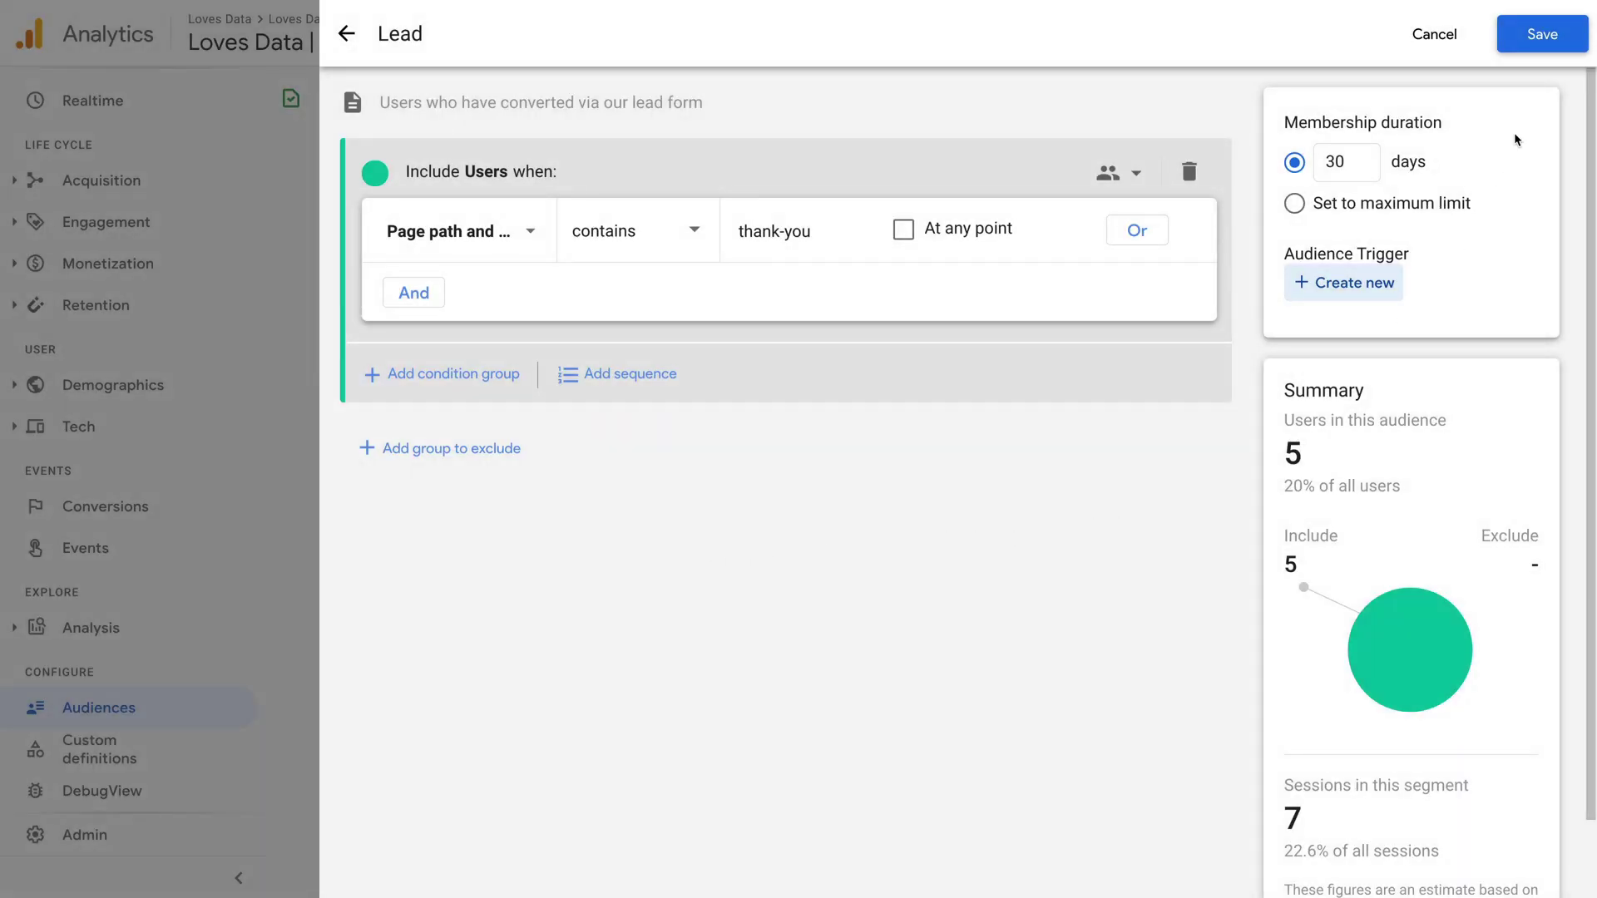
# Step: Save the Lead audience and check its options menu in the audiences list
pyautogui.click(1545, 34)
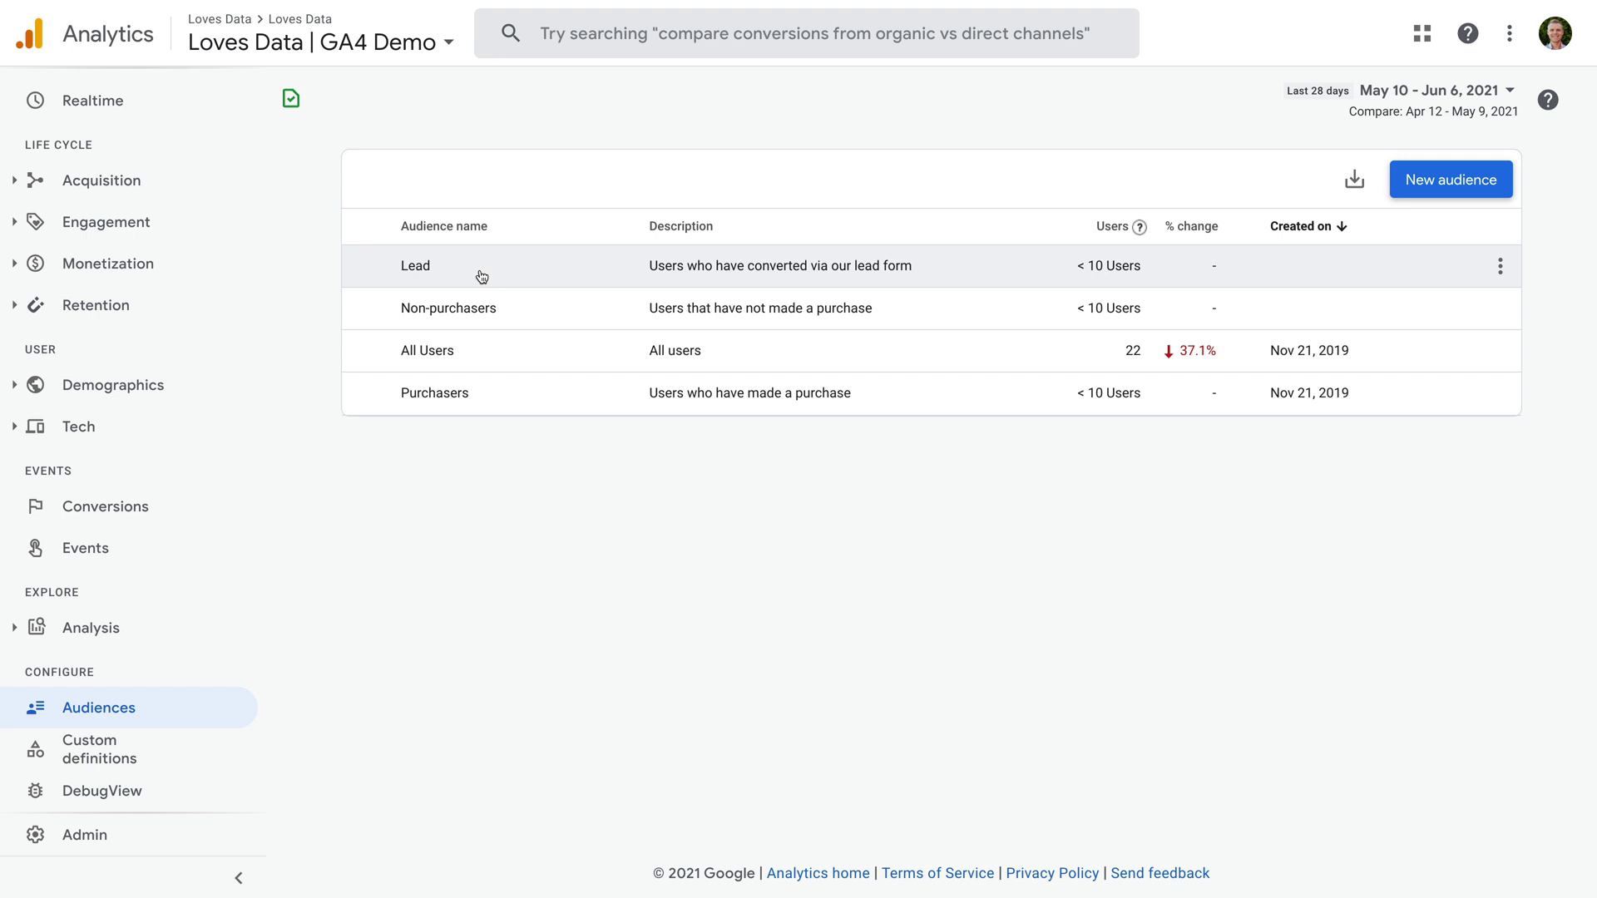
pyautogui.click(1500, 266)
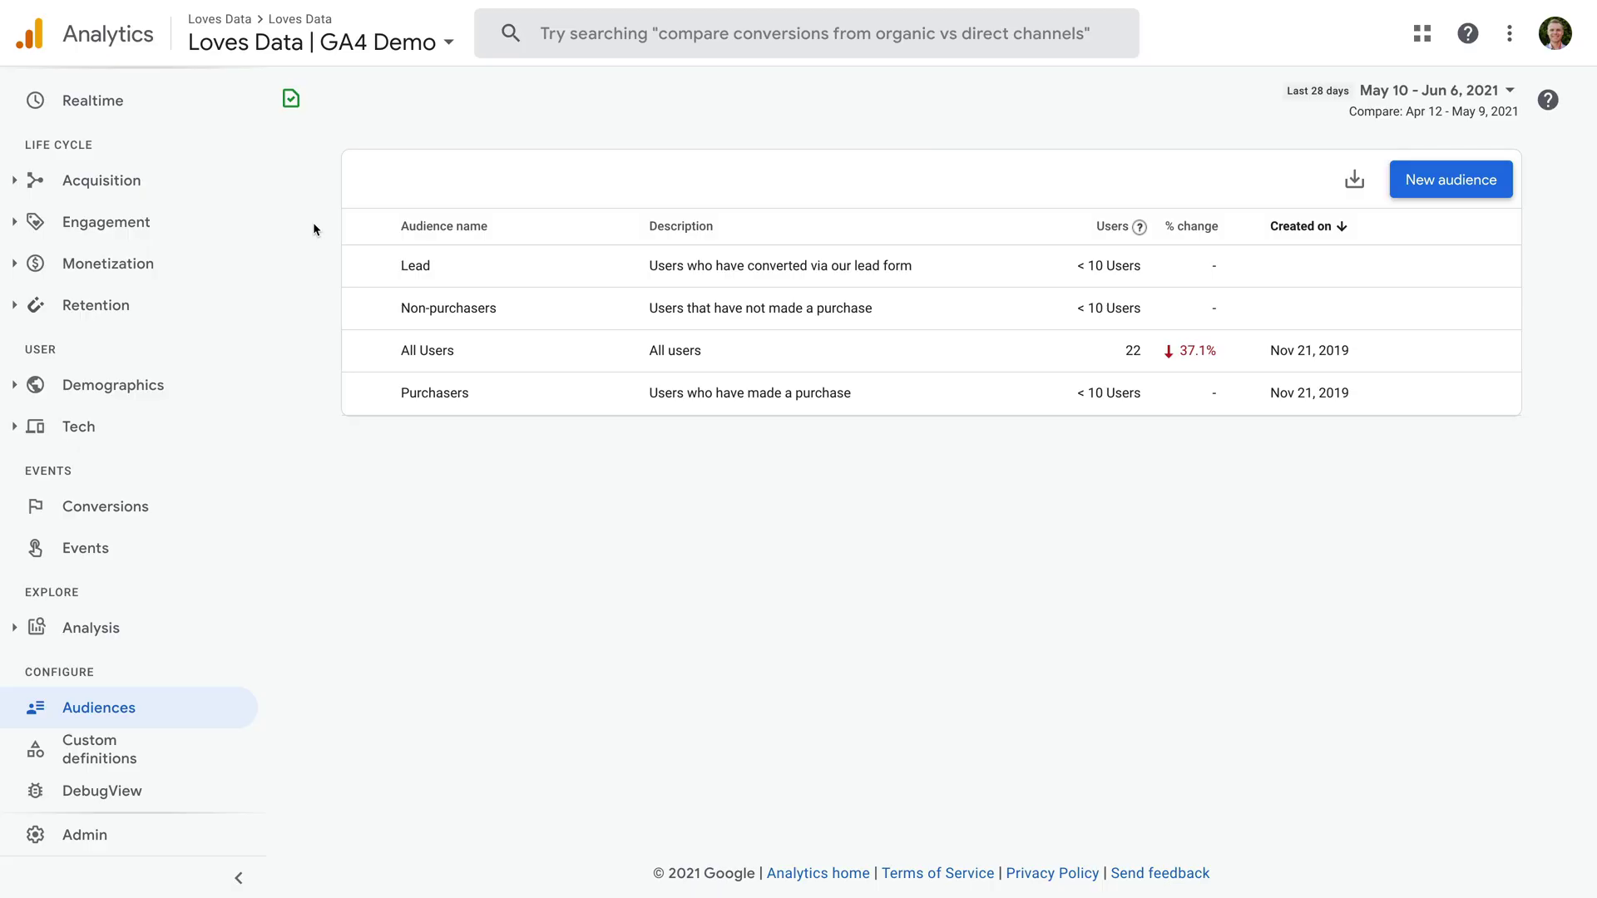
# Step: Start a new Google Ads link from Admin and select the Loves Data Demo account
pyautogui.click(91, 842)
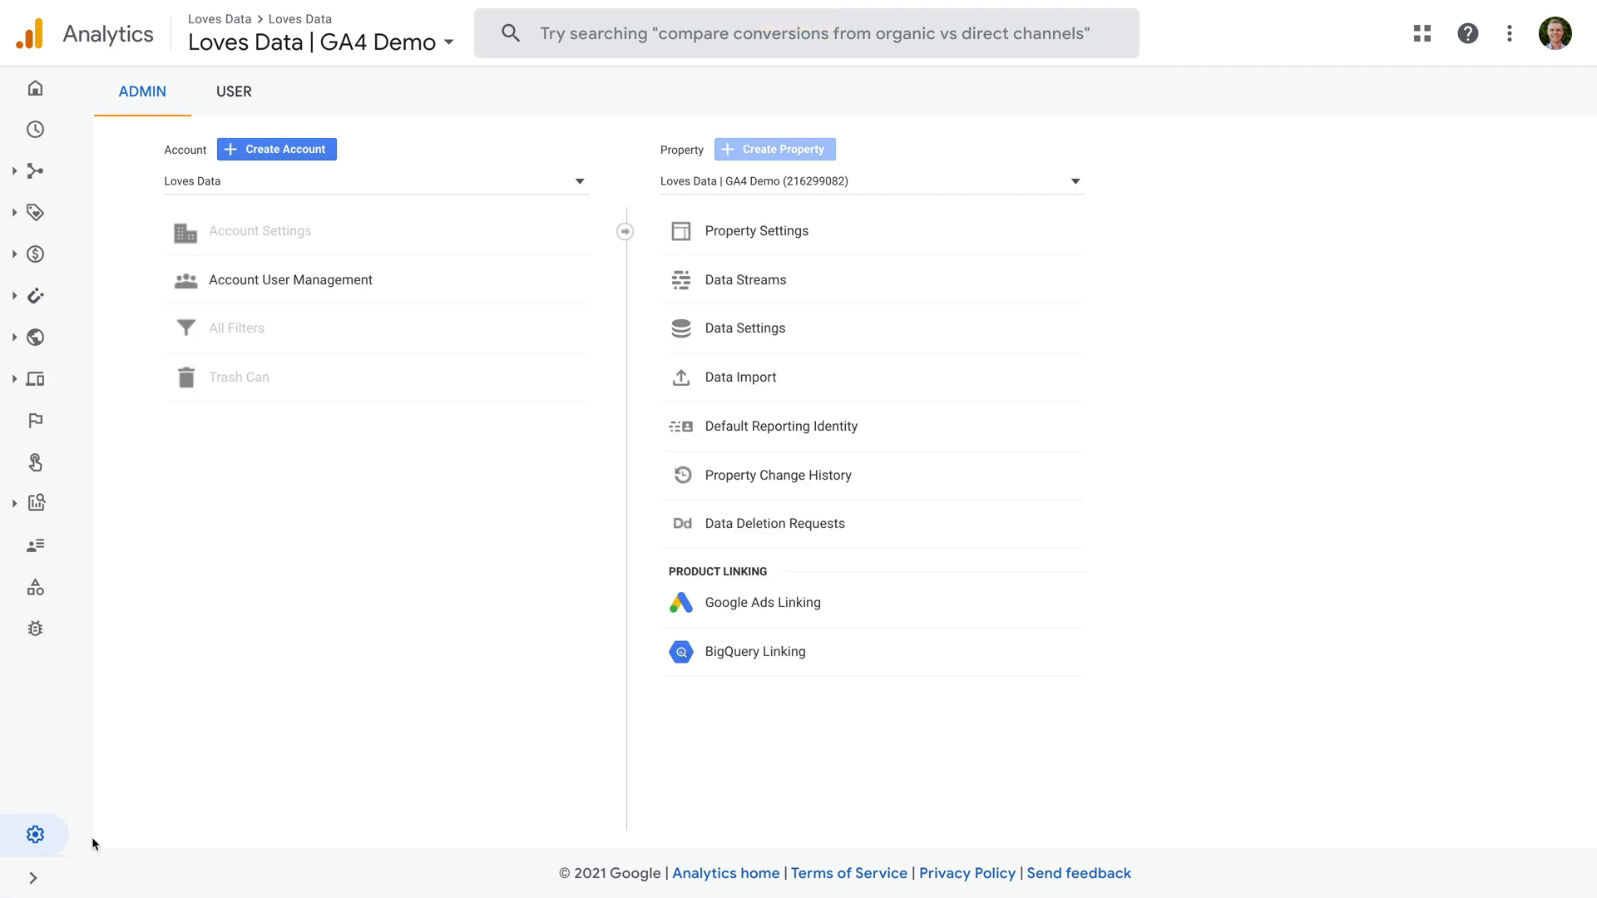
pyautogui.click(863, 600)
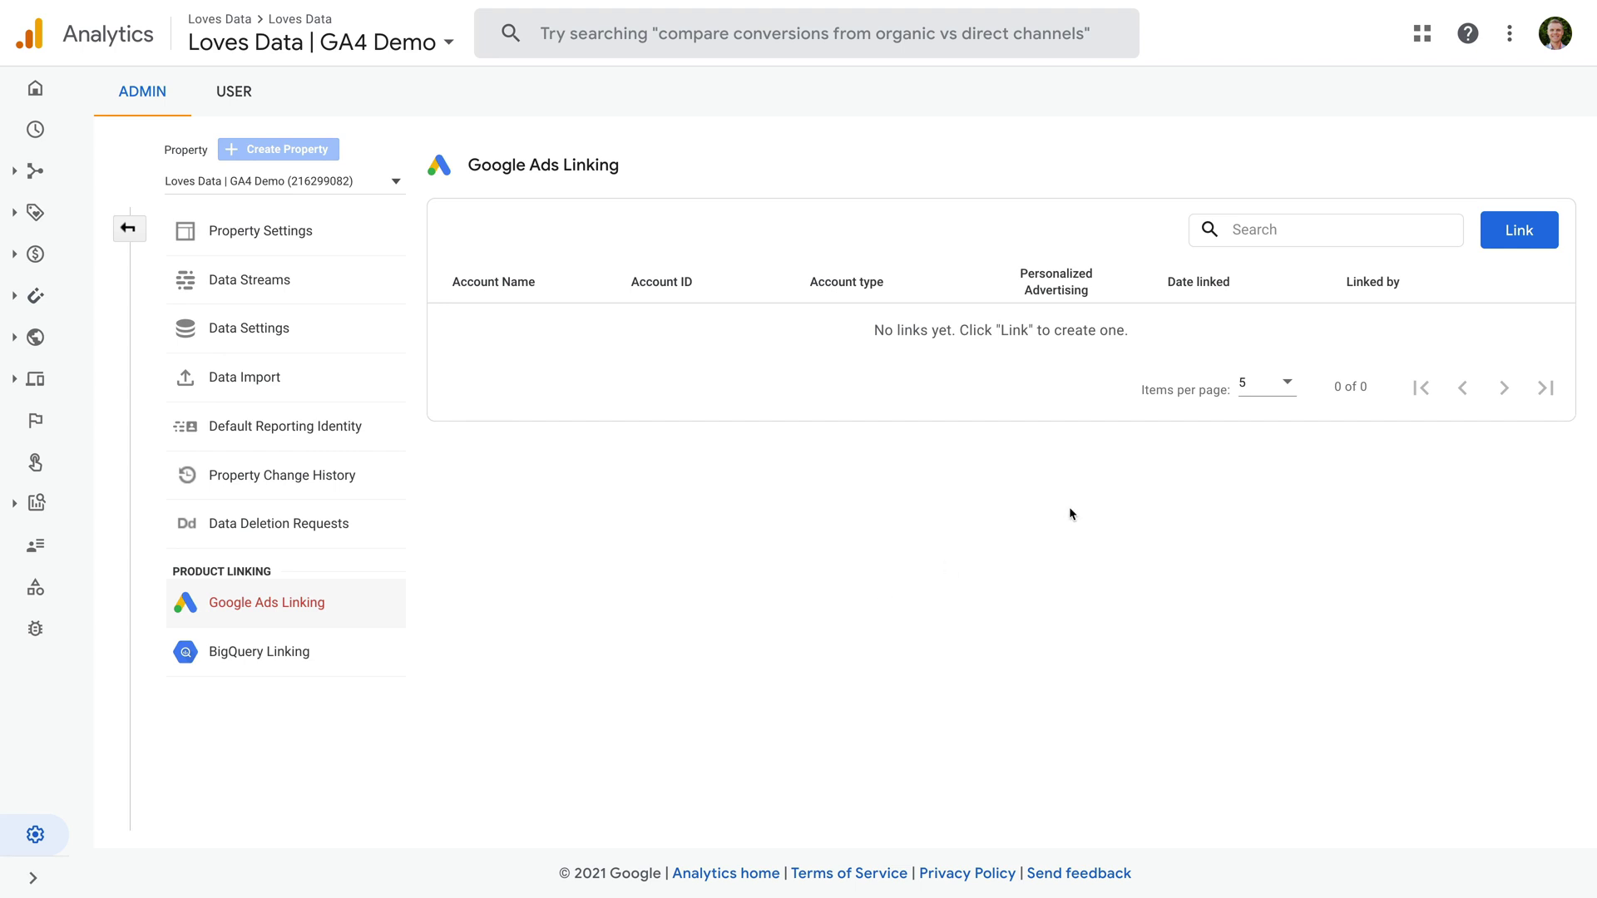
pyautogui.click(1524, 237)
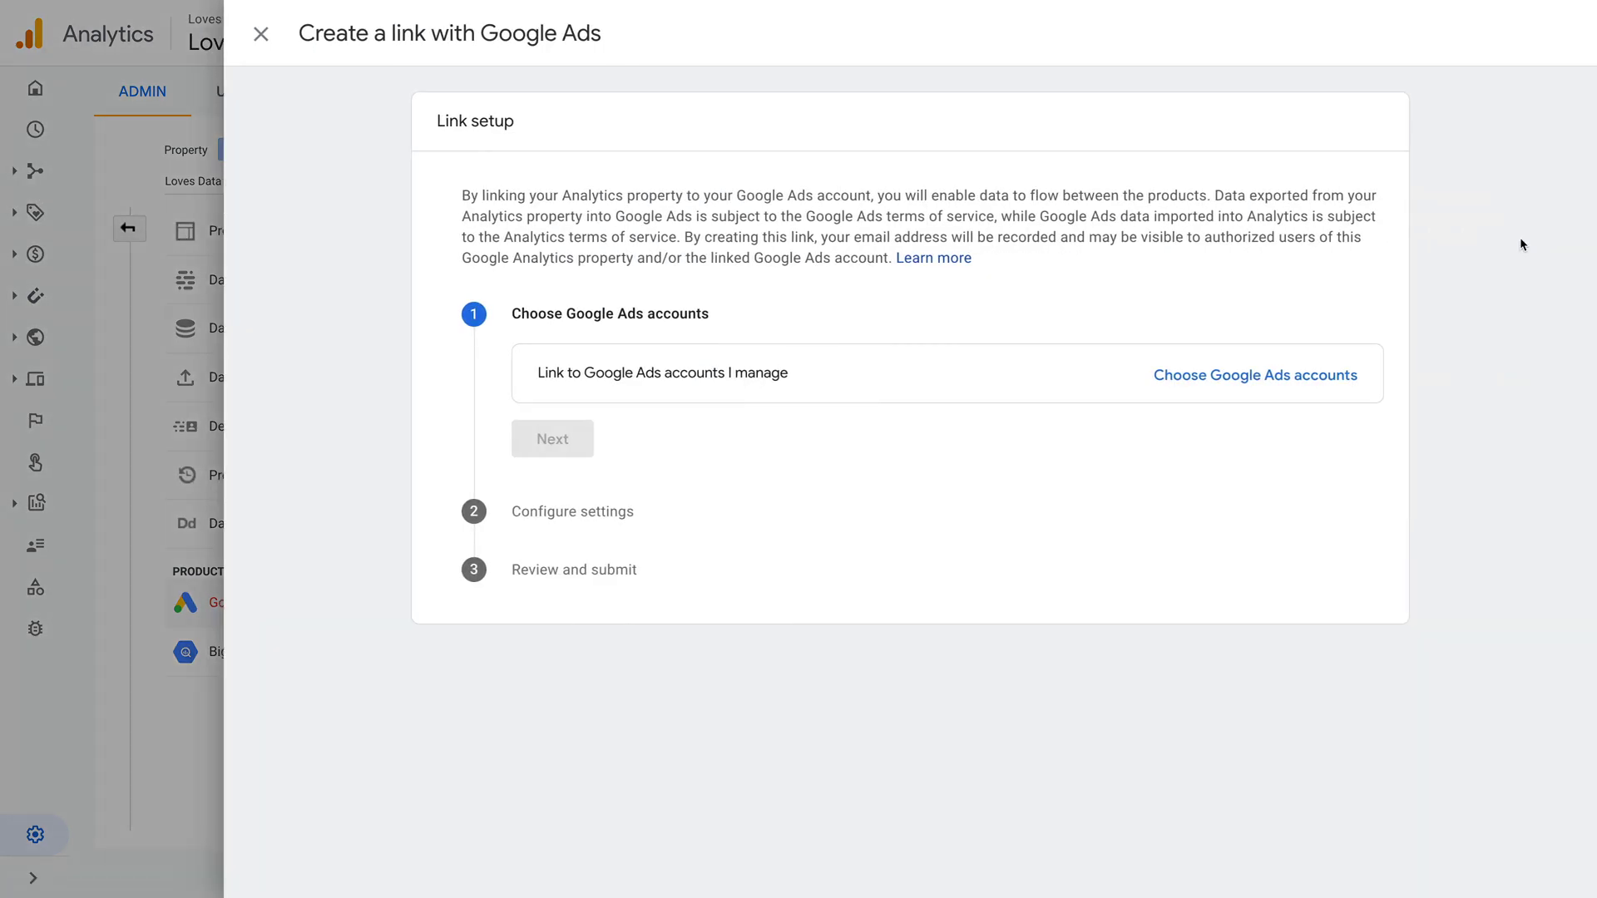
pyautogui.click(1216, 376)
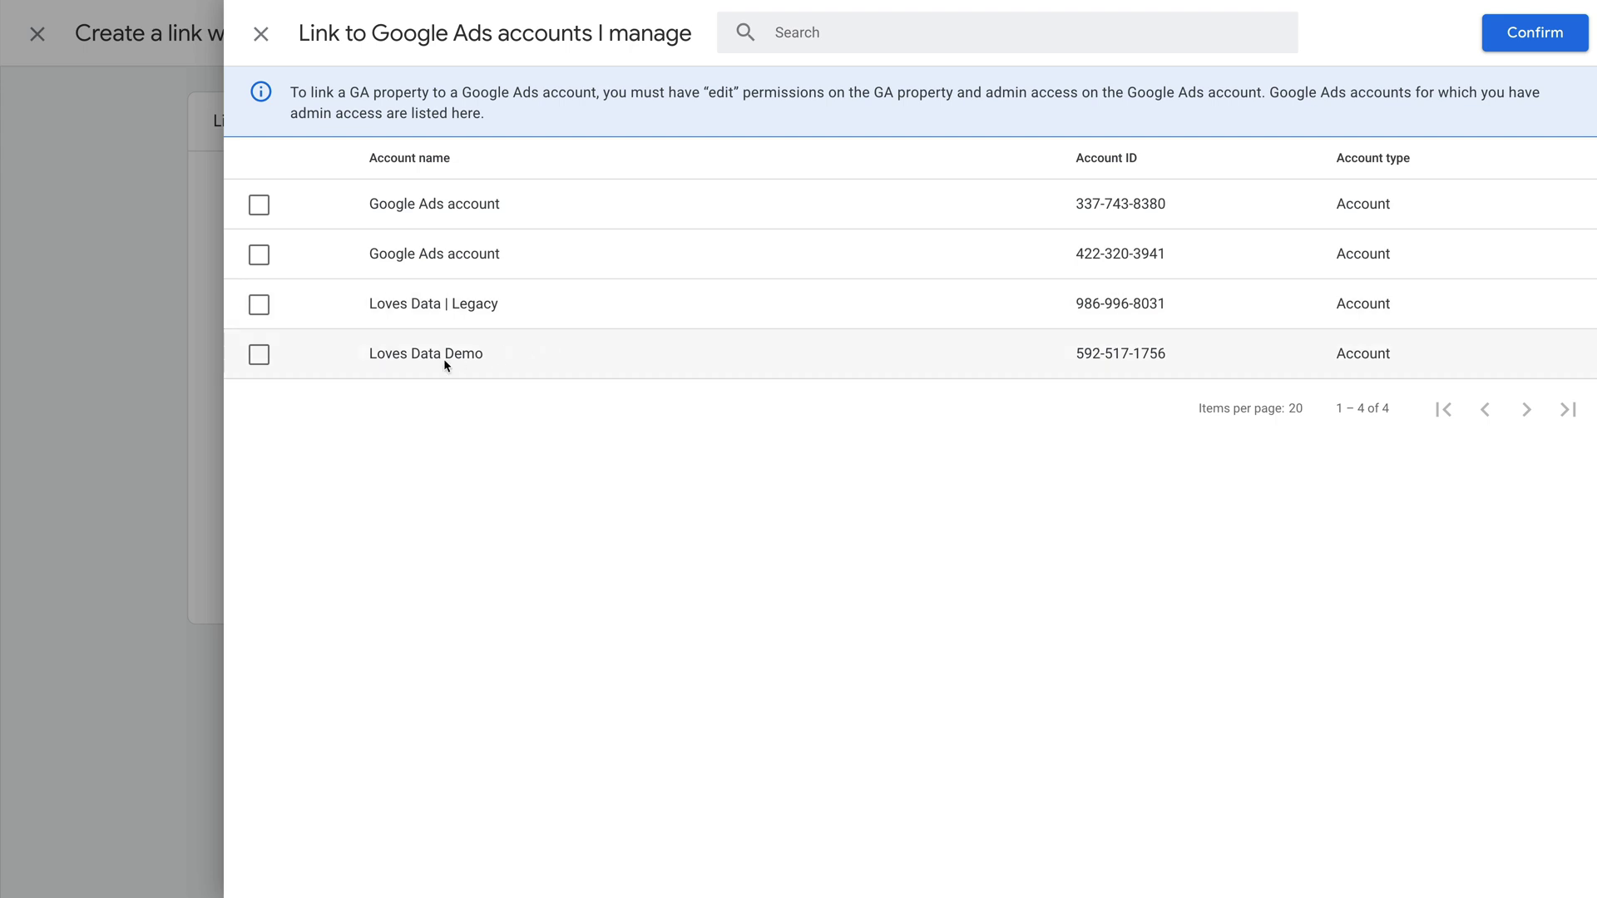
pyautogui.click(259, 354)
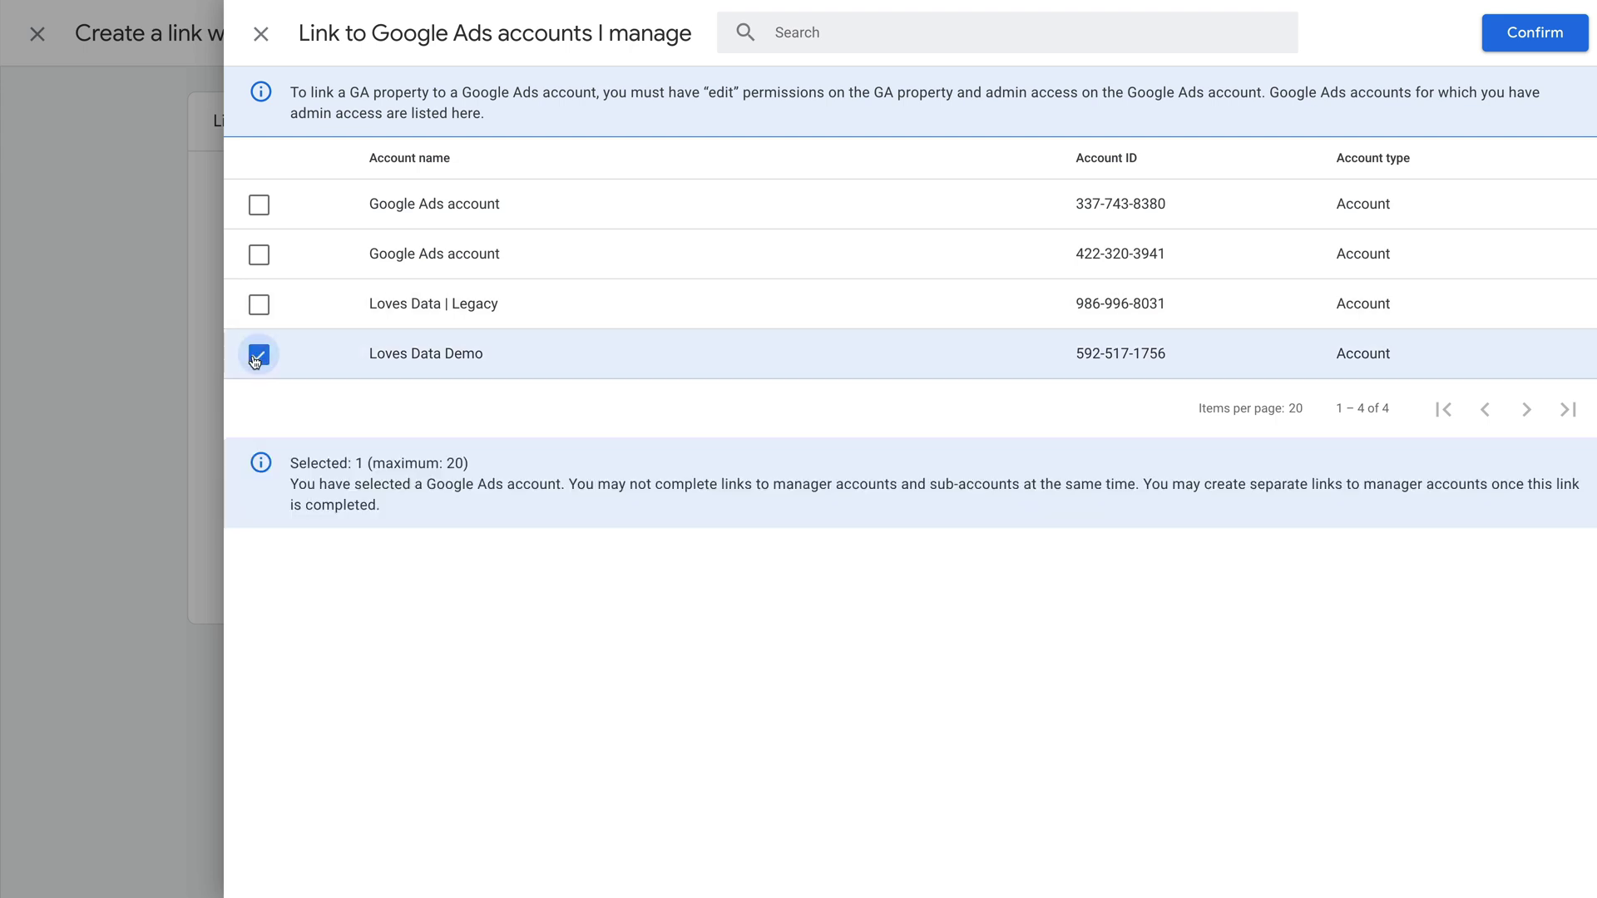
pyautogui.click(1557, 35)
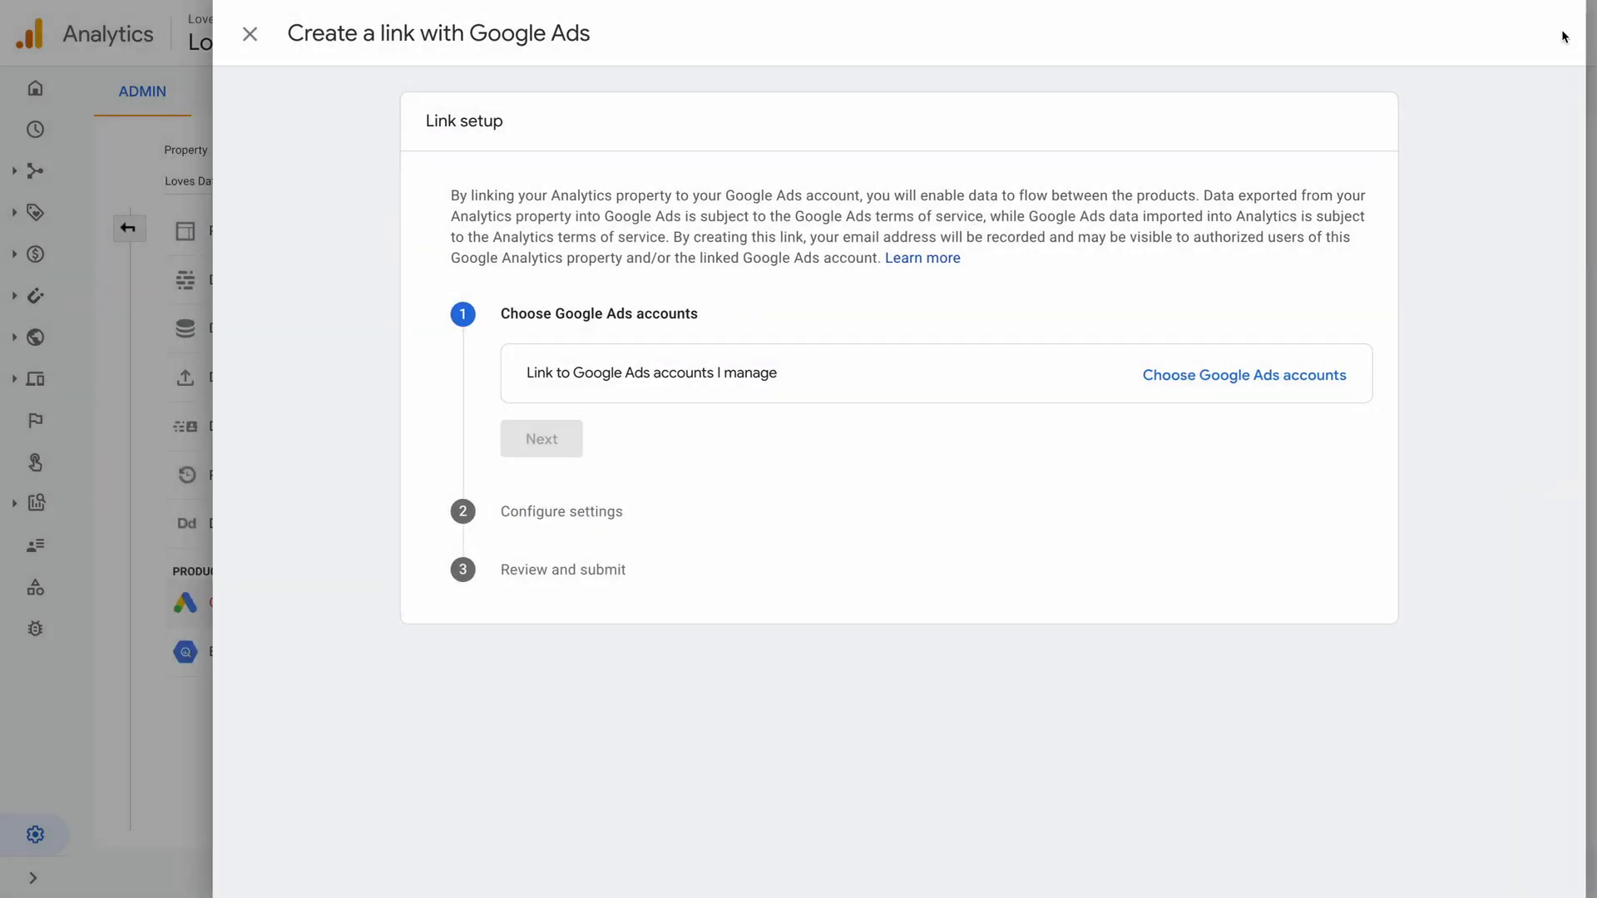
# Step: Submit the Google Ads link with personalized advertising enabled, returning to the links list
pyautogui.click(554, 499)
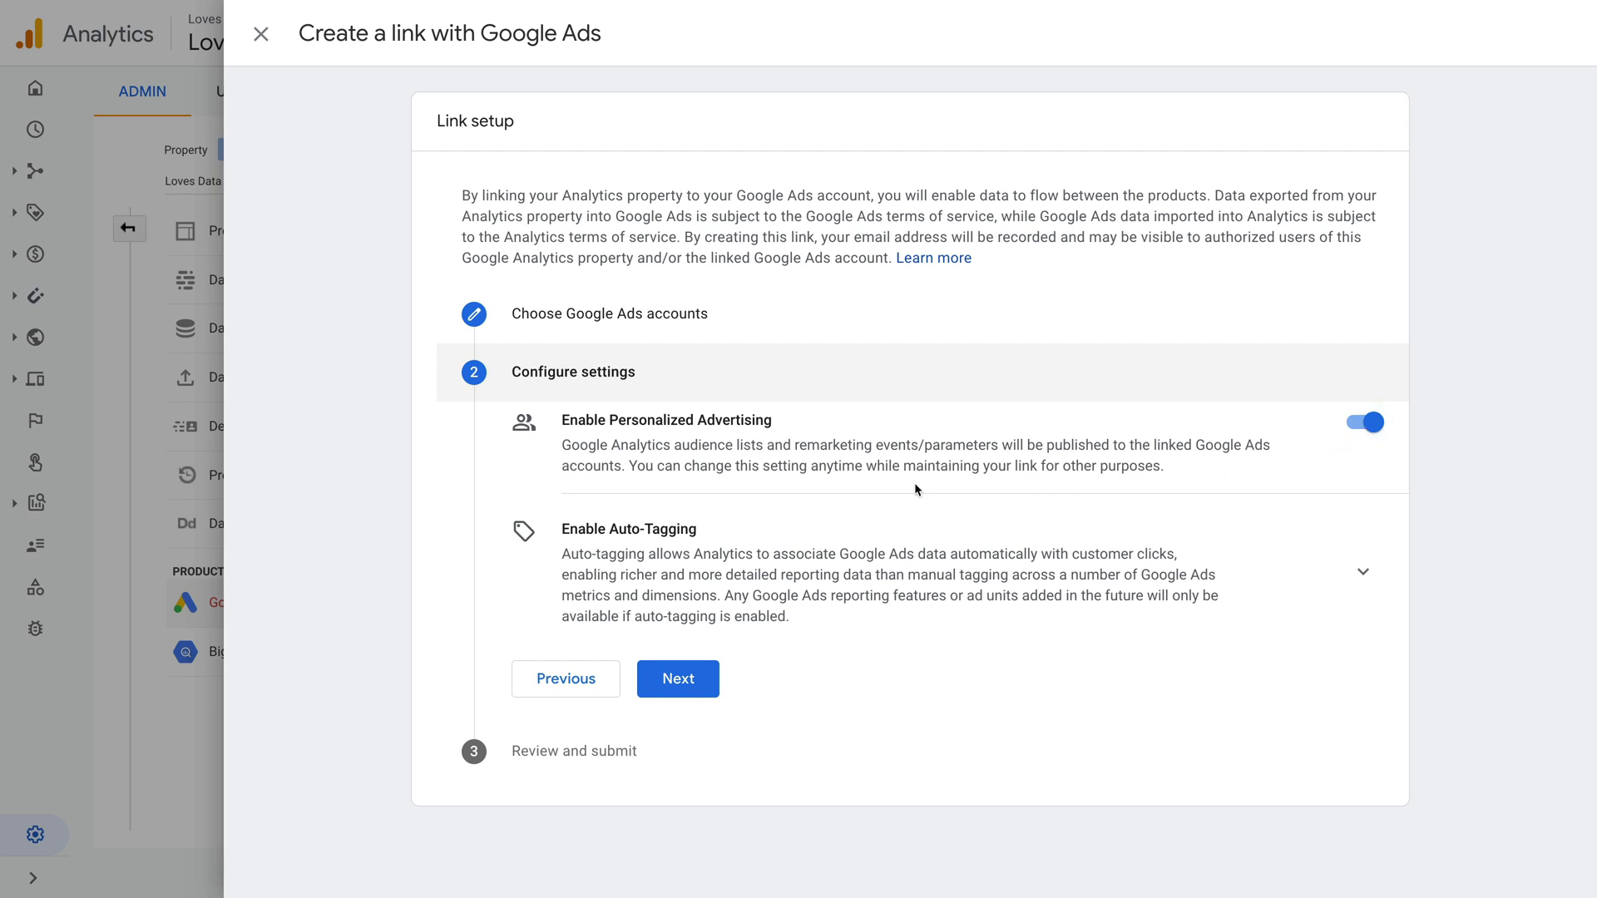
pyautogui.click(676, 679)
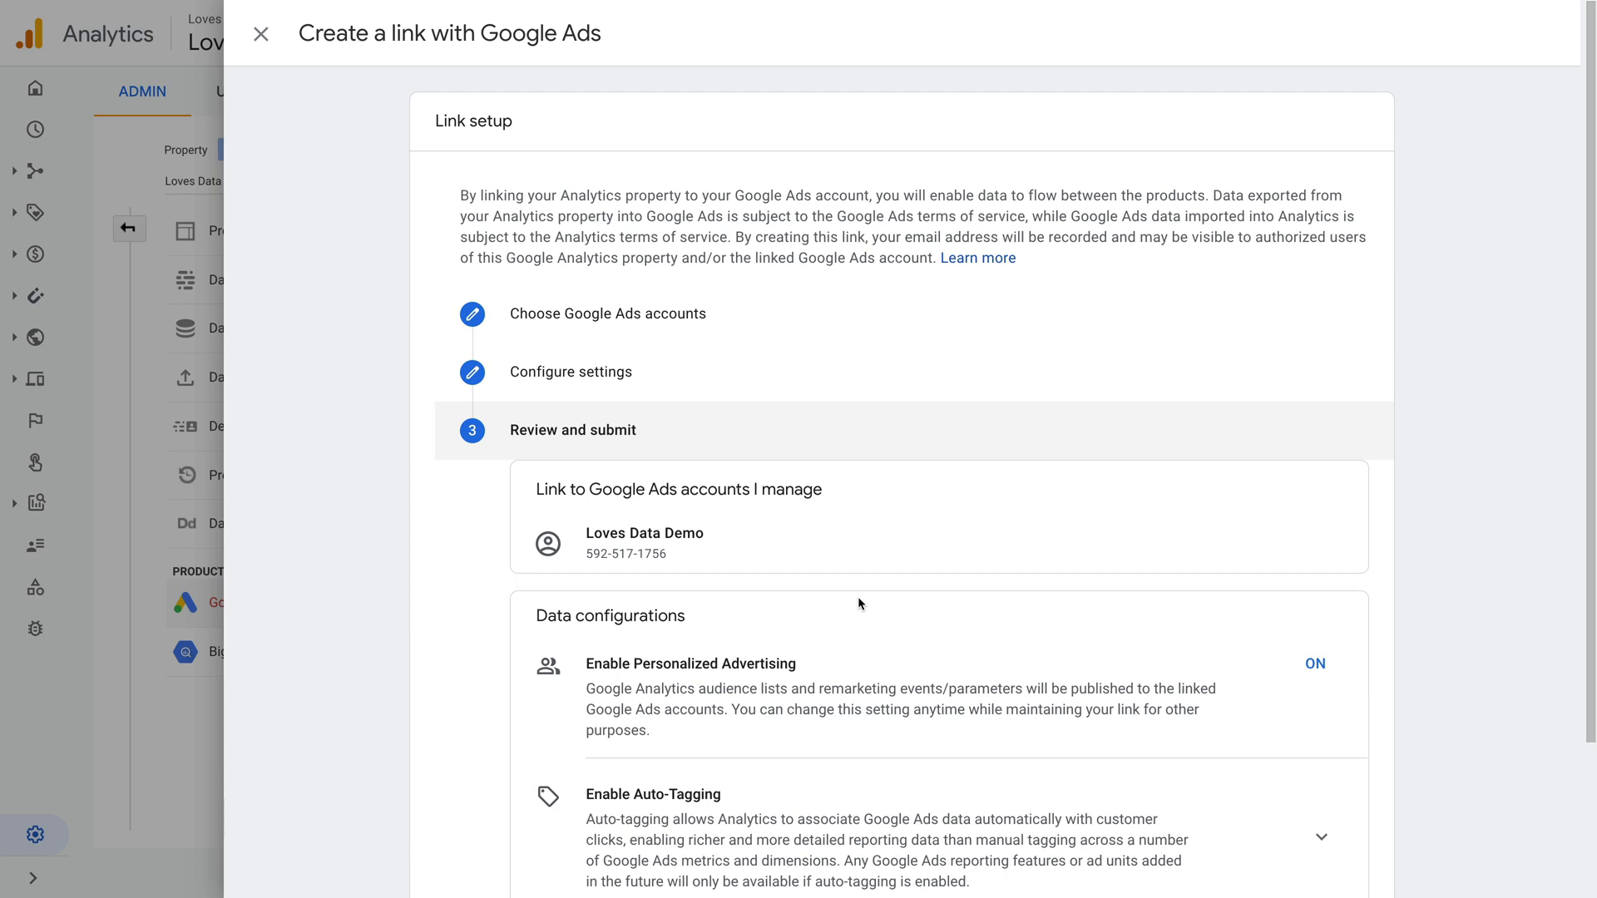
pyautogui.scroll(-3, 856, 603)
pyautogui.click(700, 782)
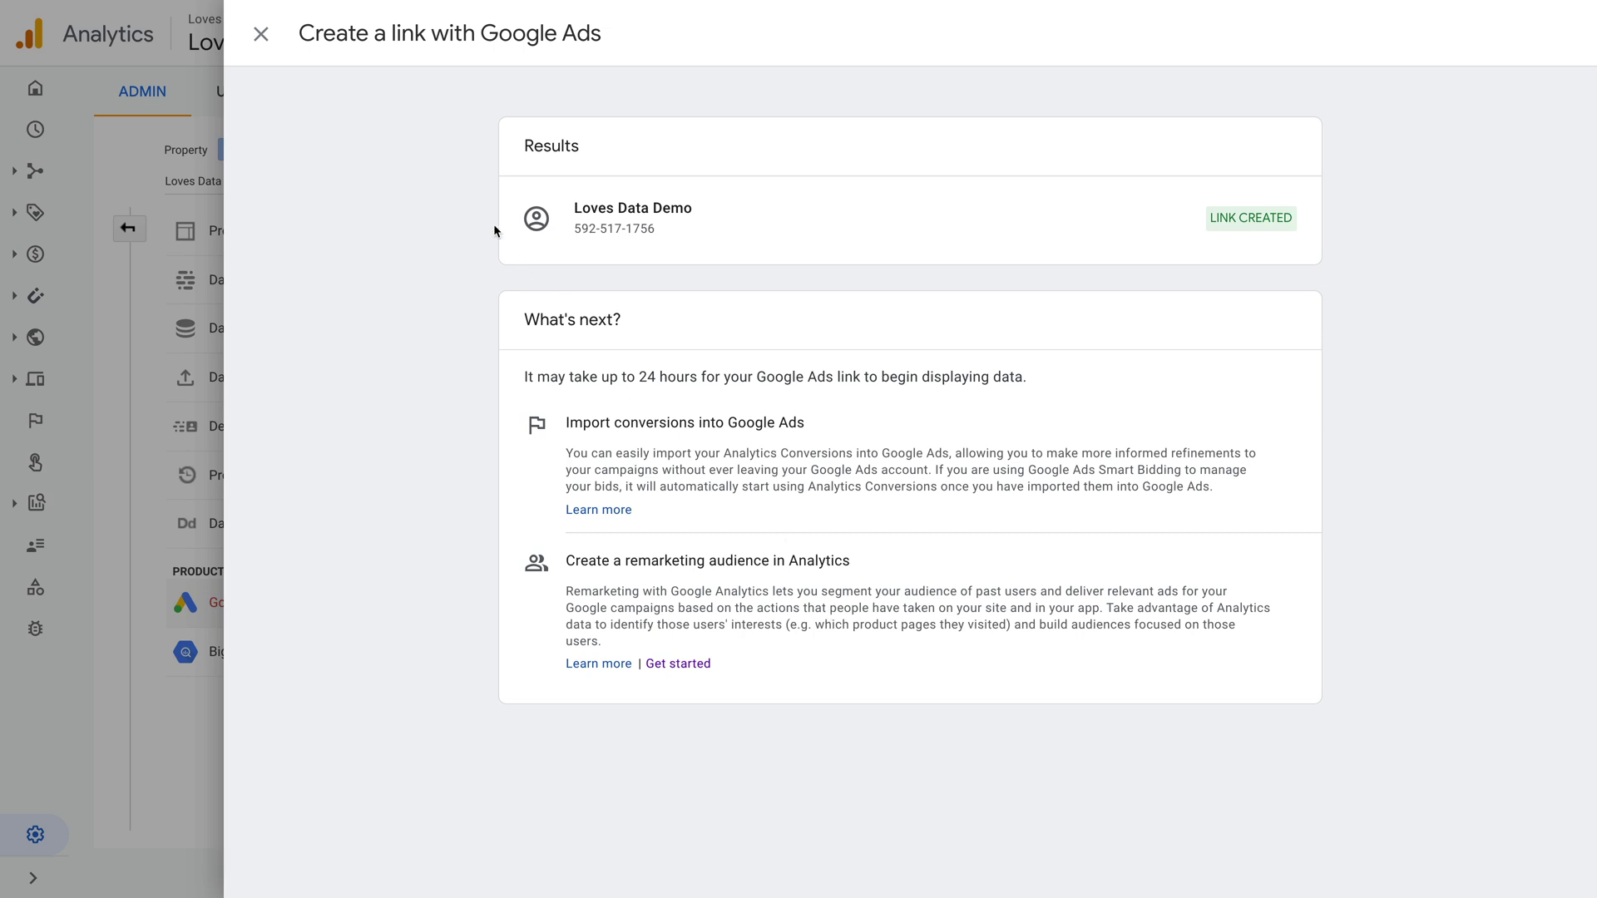
pyautogui.click(260, 37)
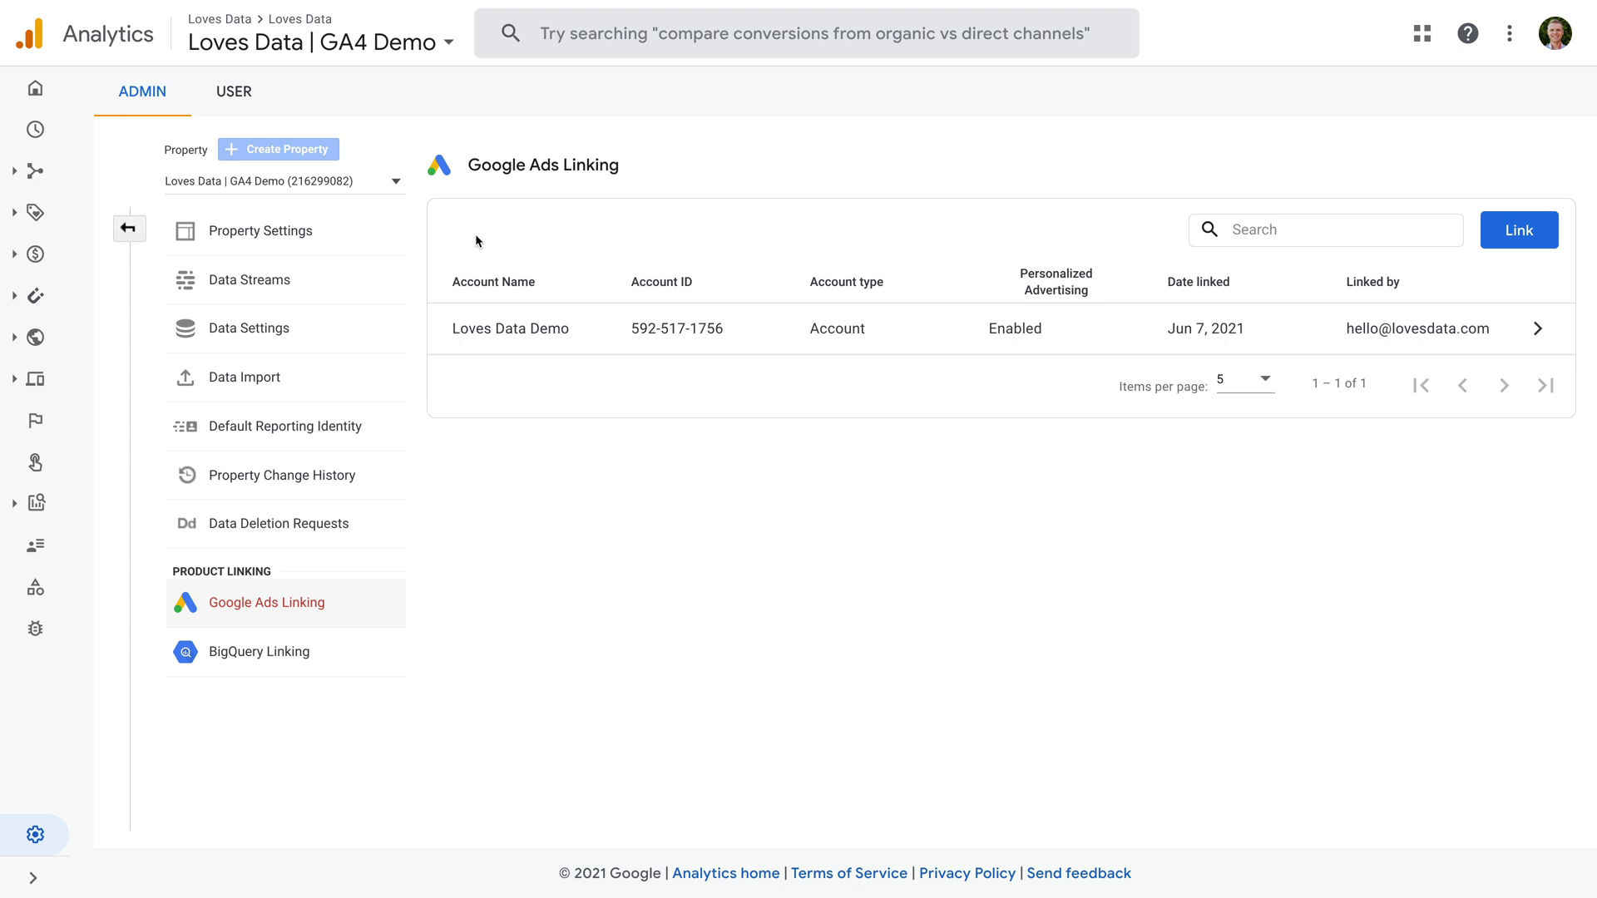
# Step: Activate Google signals under Data Settings > Data Collection, accepting the activation terms
pyautogui.click(313, 324)
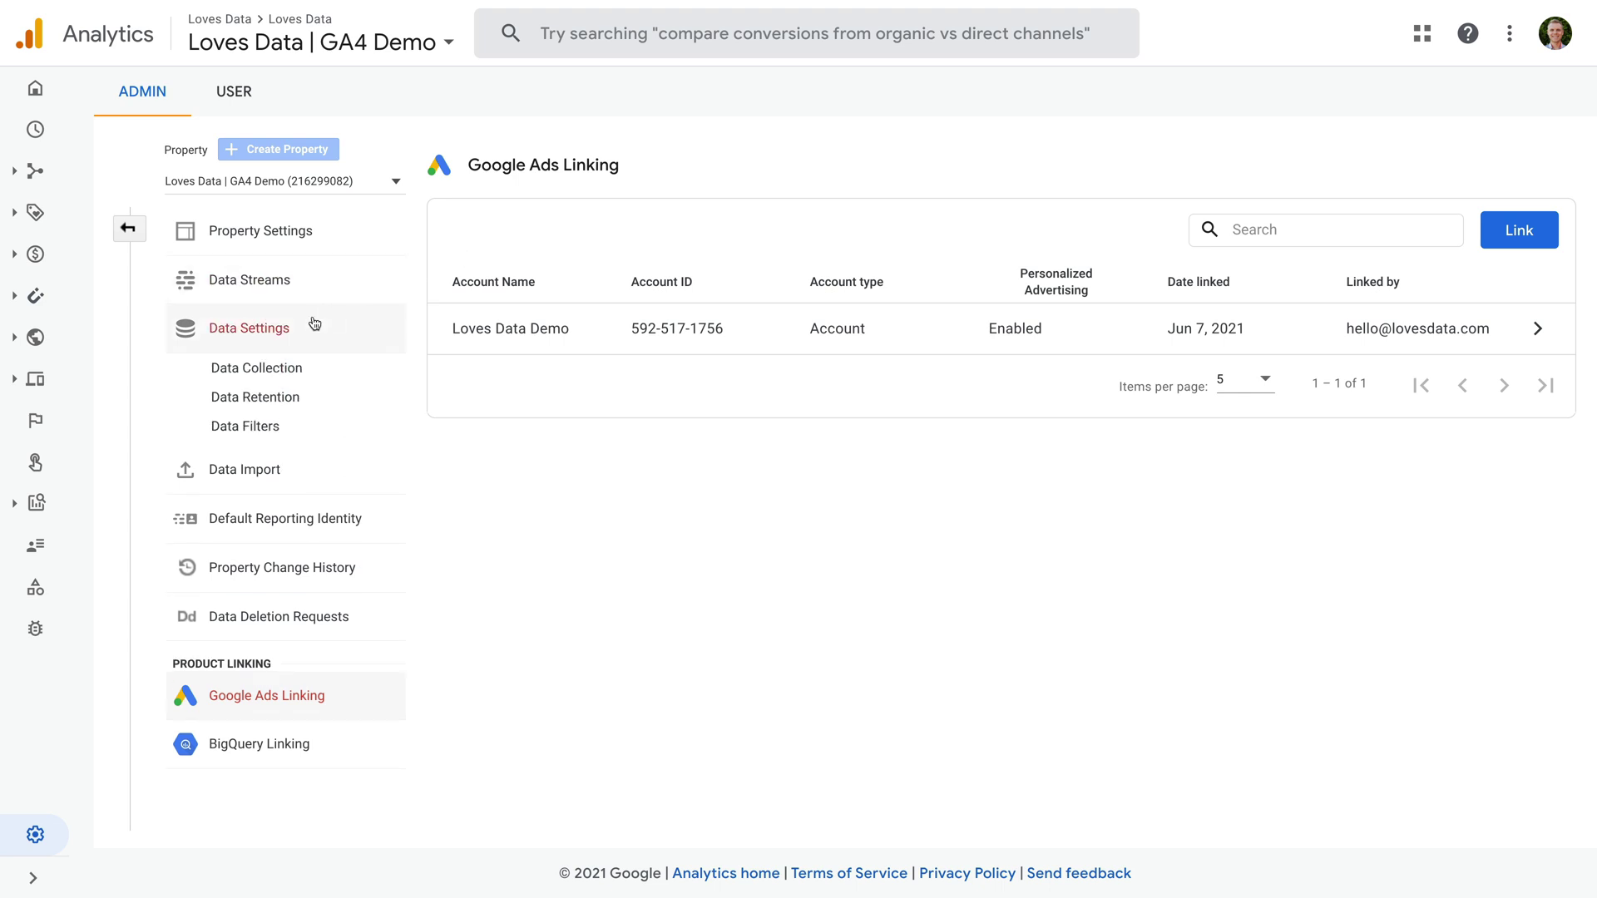
pyautogui.click(304, 370)
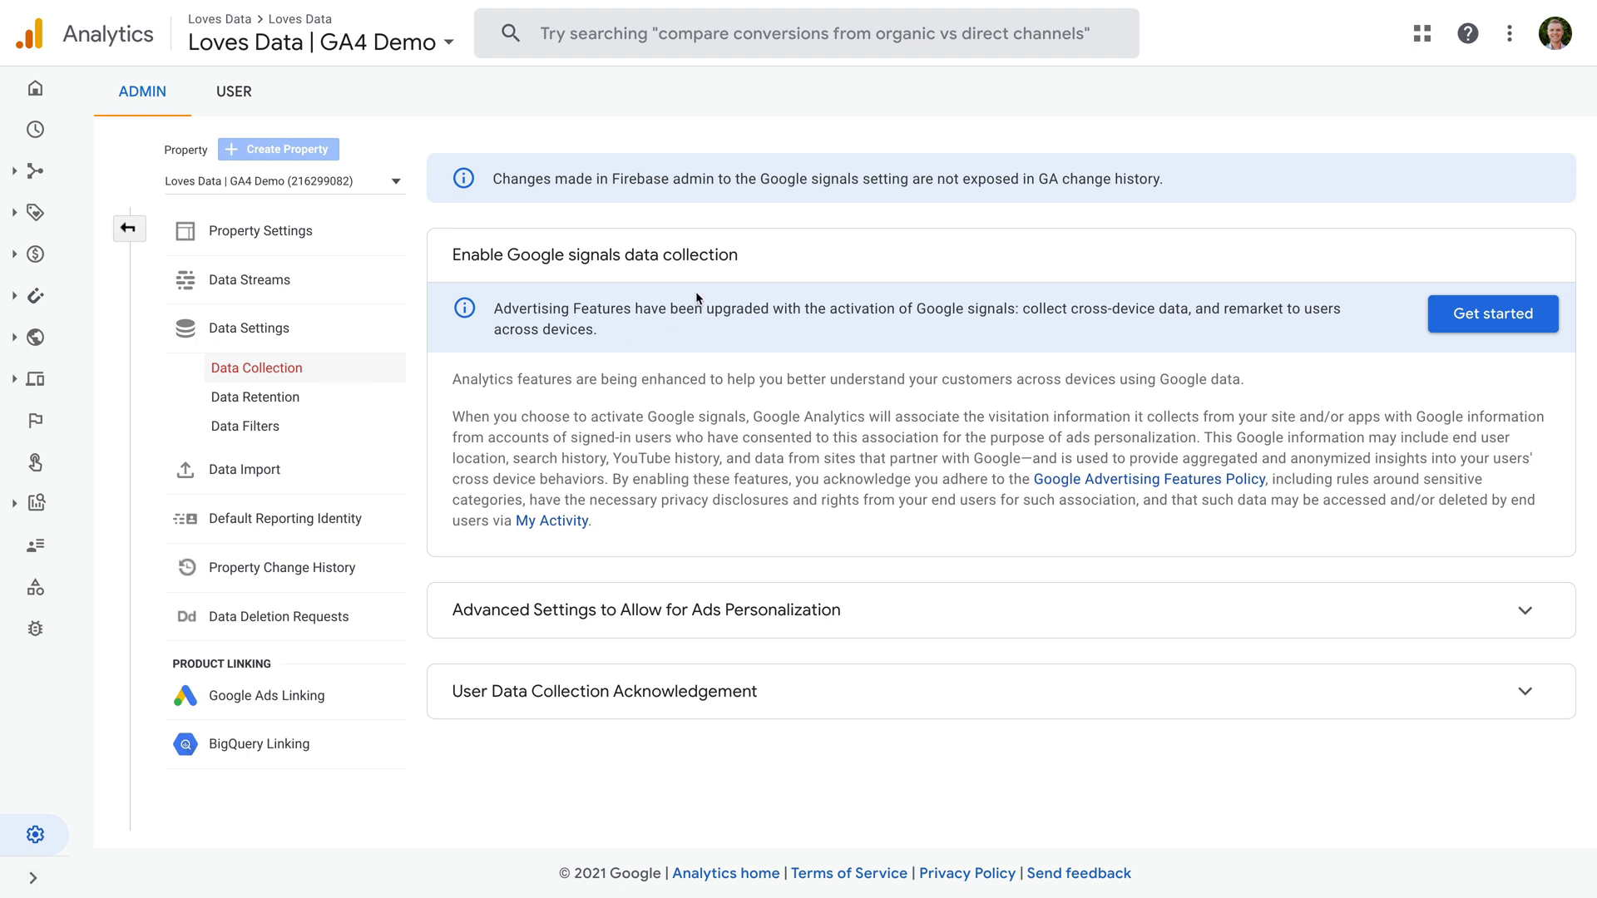
pyautogui.click(1451, 325)
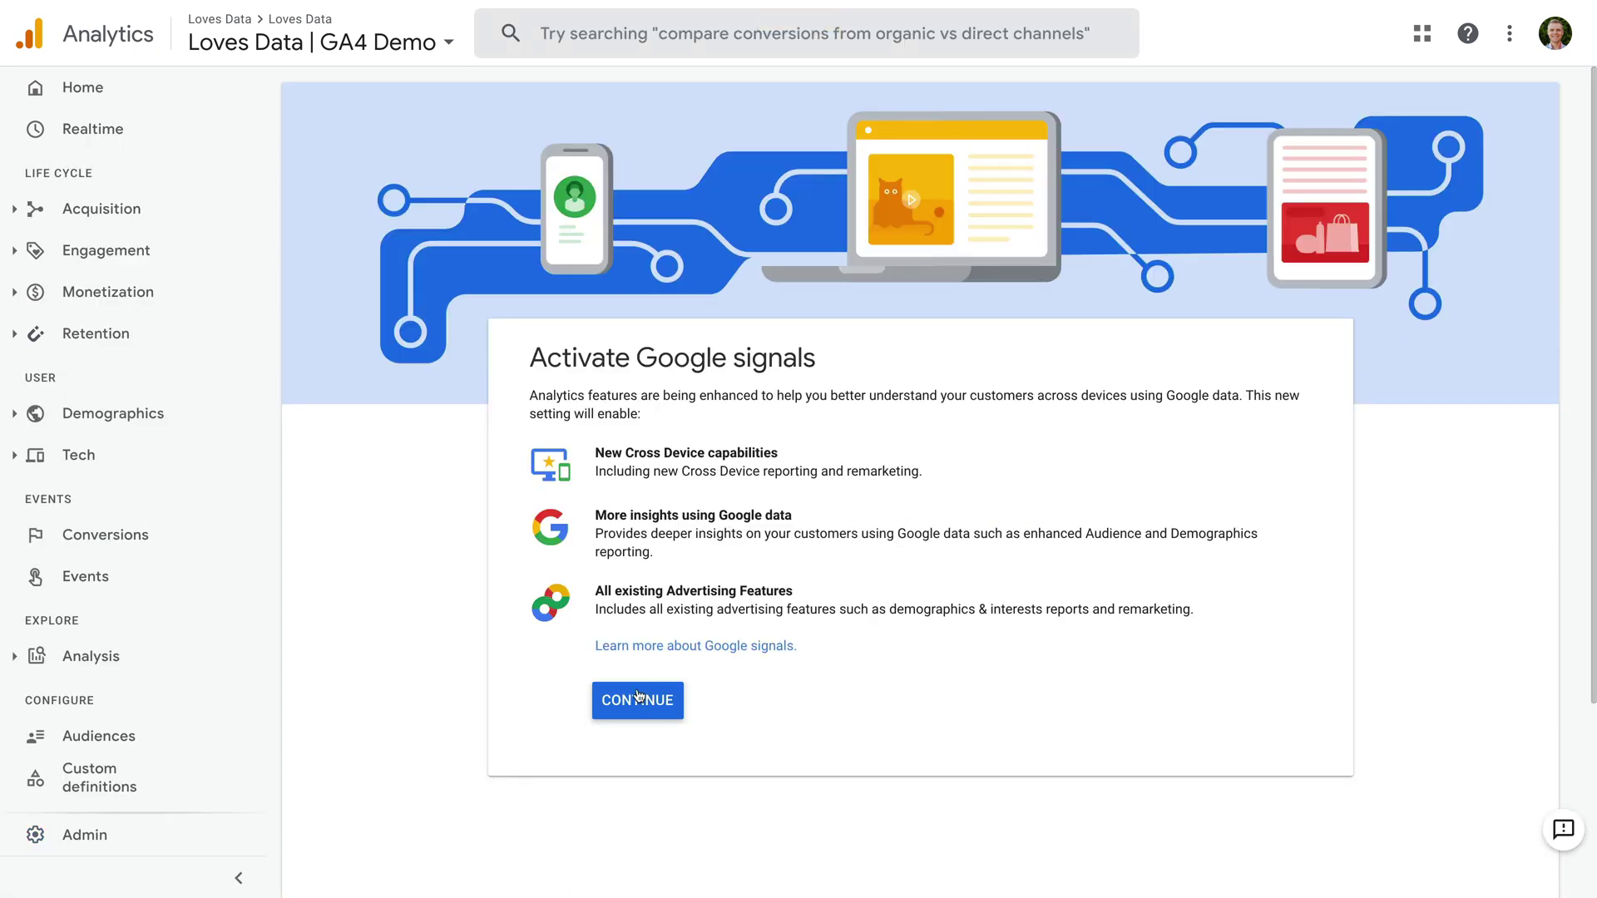
pyautogui.click(637, 700)
pyautogui.scroll(-2, 664, 672)
pyautogui.scroll(-1, 665, 672)
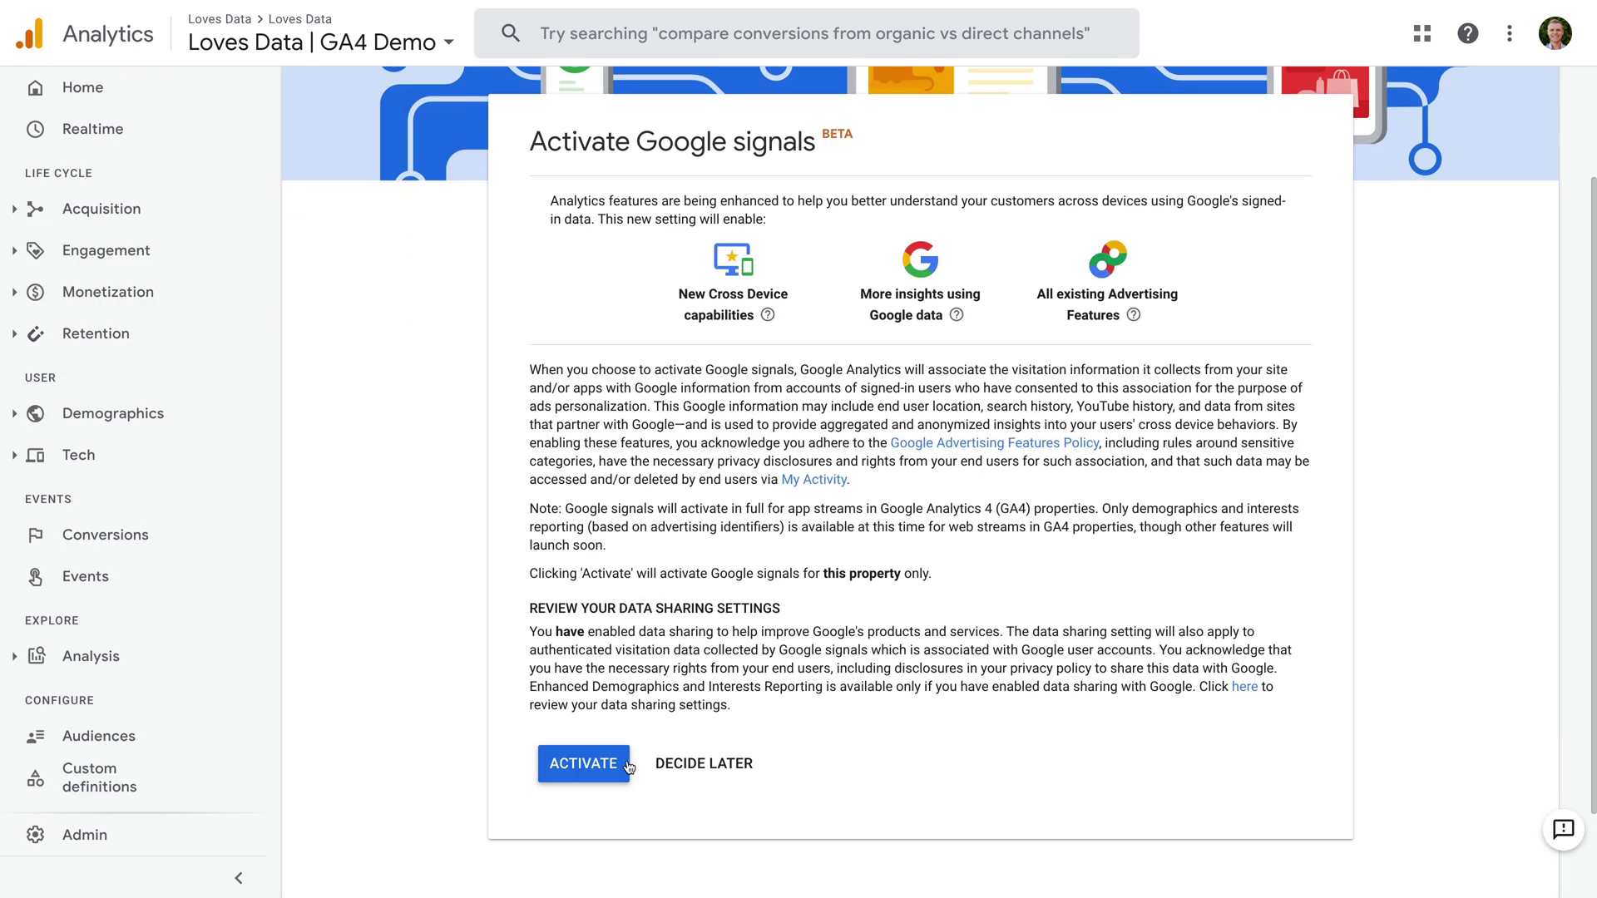
pyautogui.click(613, 764)
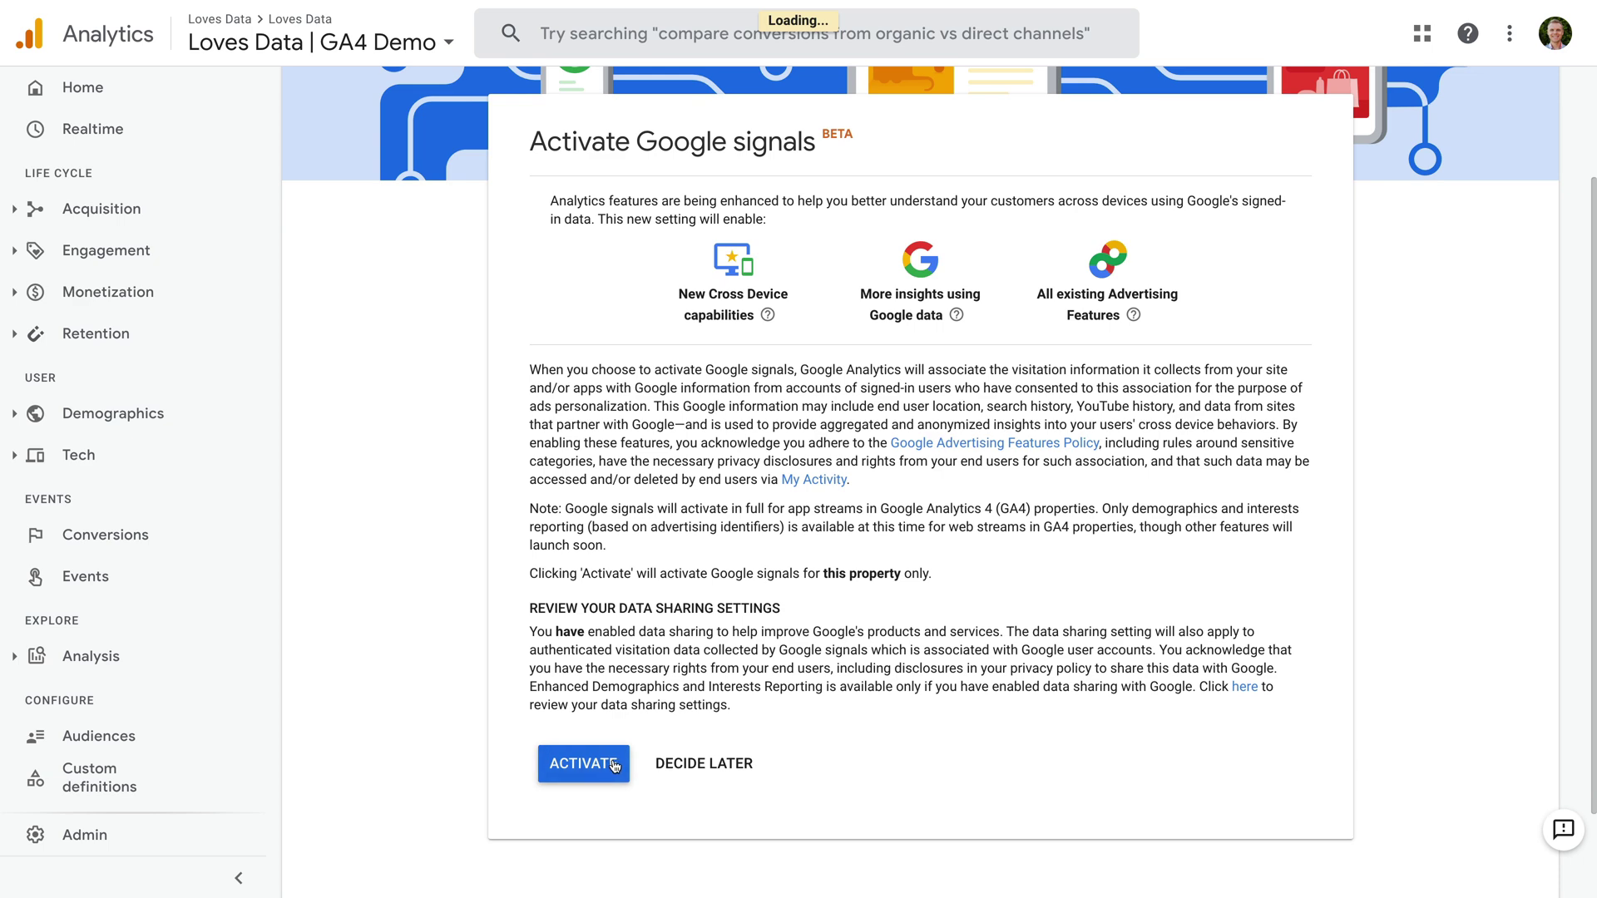